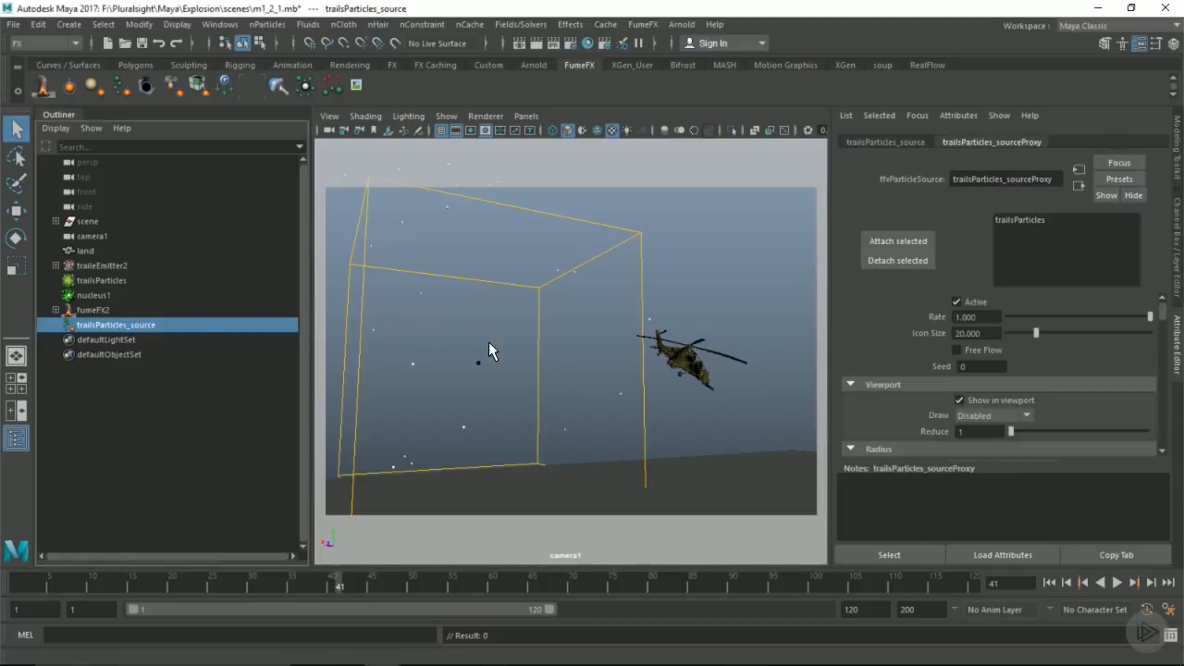
Step: Delete the trailsParticles cache and run the simulation from the start, stopping at frame 18
{"action": "left_click", "coordinate": [94, 278]}
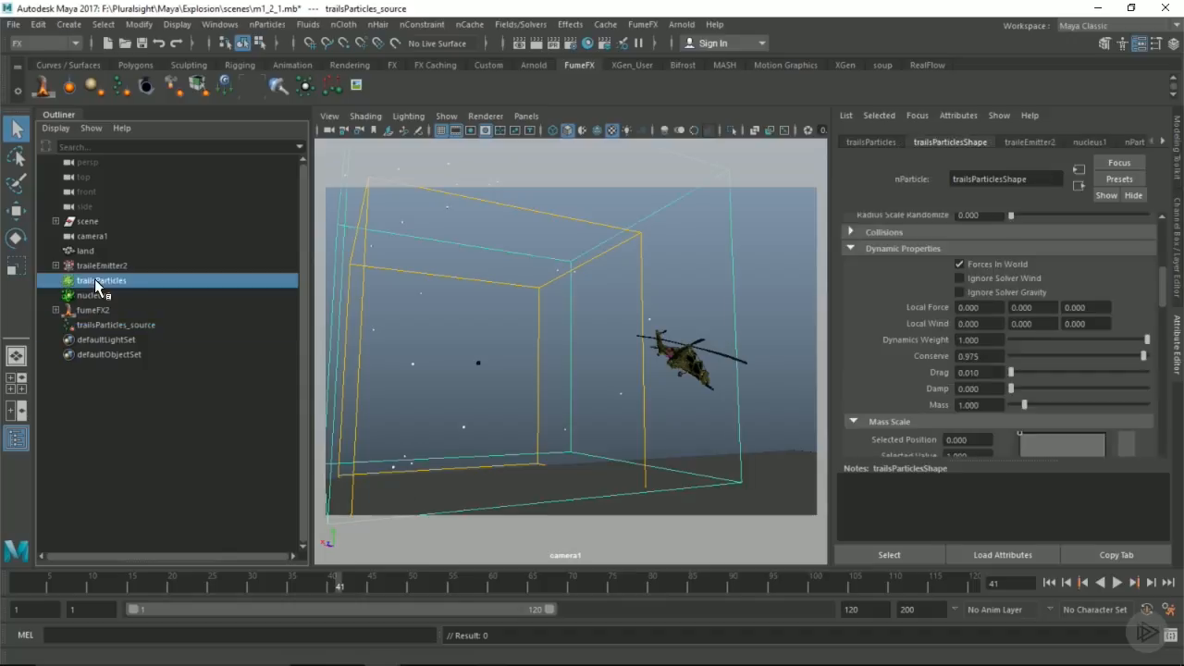
{"action": "left_click", "coordinate": [469, 24]}
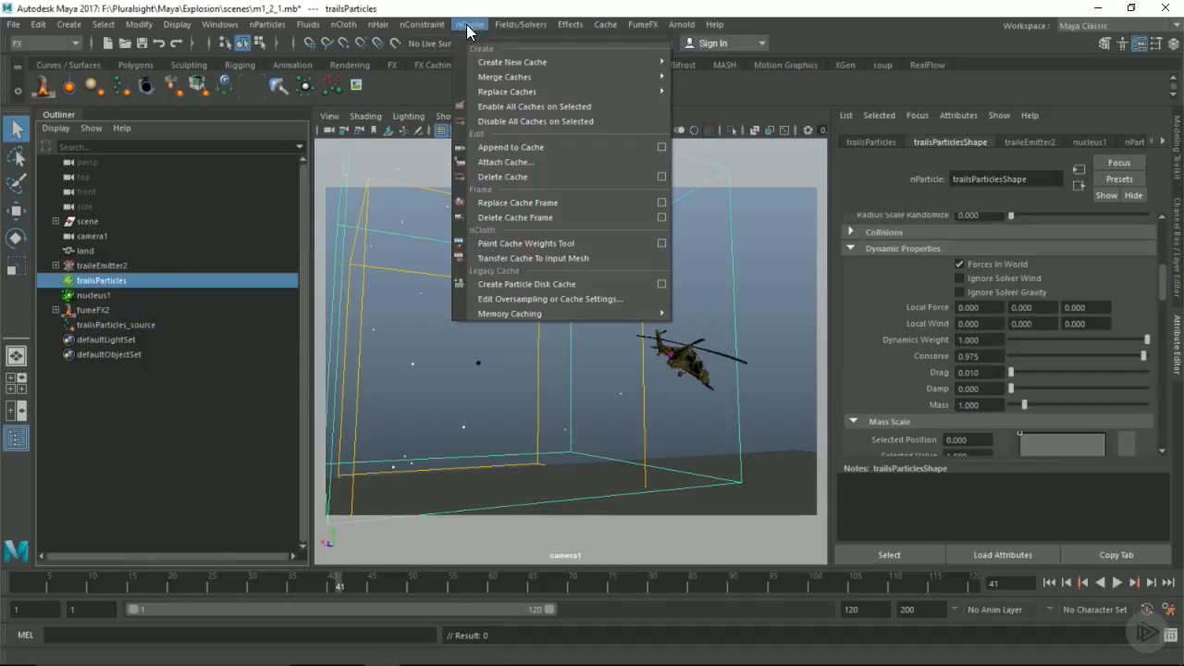
{"action": "left_click", "coordinate": [546, 176]}
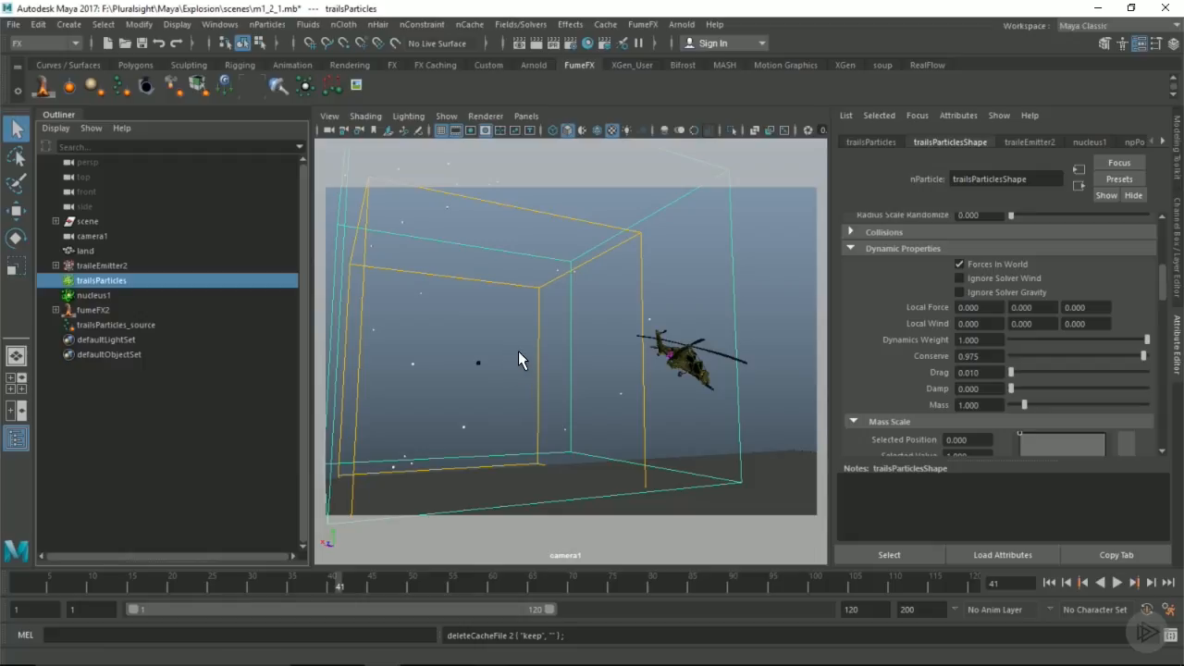
{"action": "key", "text": "alt+shift+v"}
{"action": "key", "text": "alt+v"}
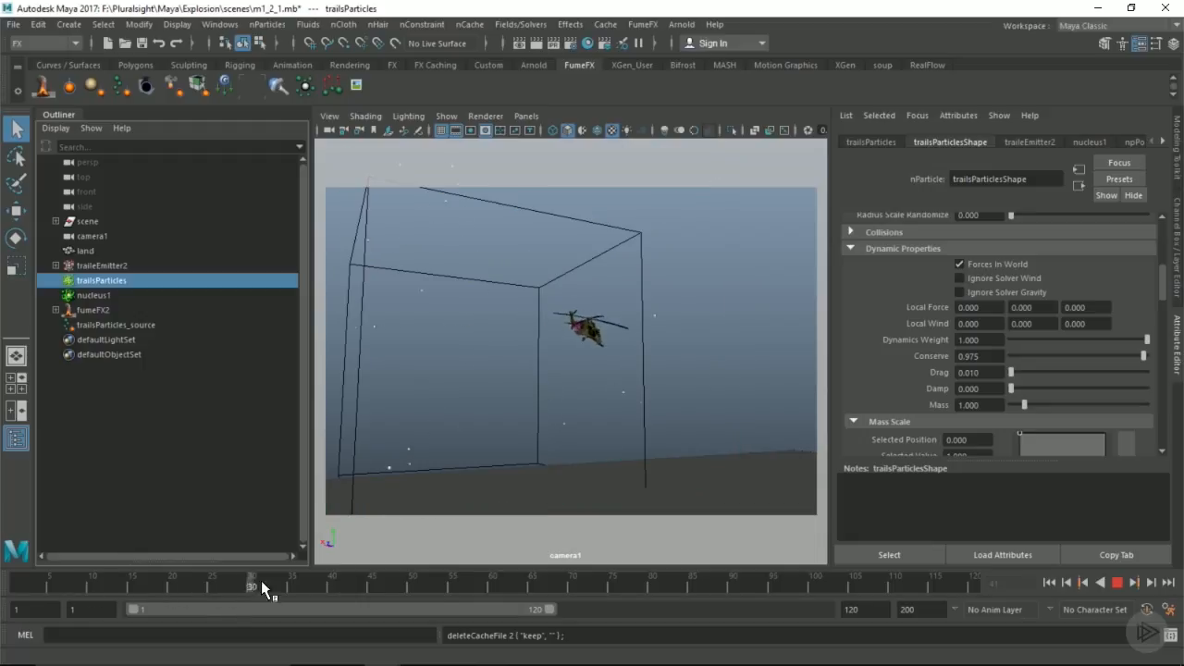
{"action": "mouse_move", "coordinate": [246, 580]}
{"action": "left_mouse_down"}
{"action": "mouse_move", "coordinate": [32, 574]}
{"action": "mouse_move", "coordinate": [156, 576]}
{"action": "left_mouse_up"}
Step: Set the trailsParticles shading color to tan with hue 37.302, saturation 0.481 and value 0.563
{"action": "left_click", "coordinate": [90, 279]}
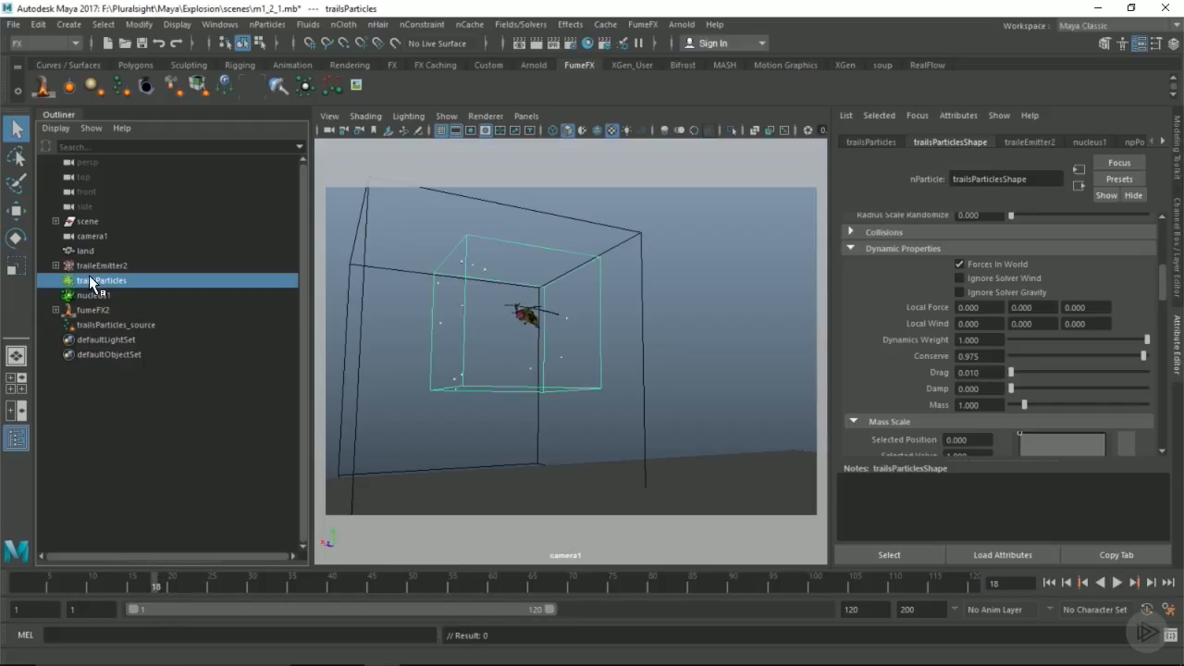
{"action": "left_click", "coordinate": [875, 249]}
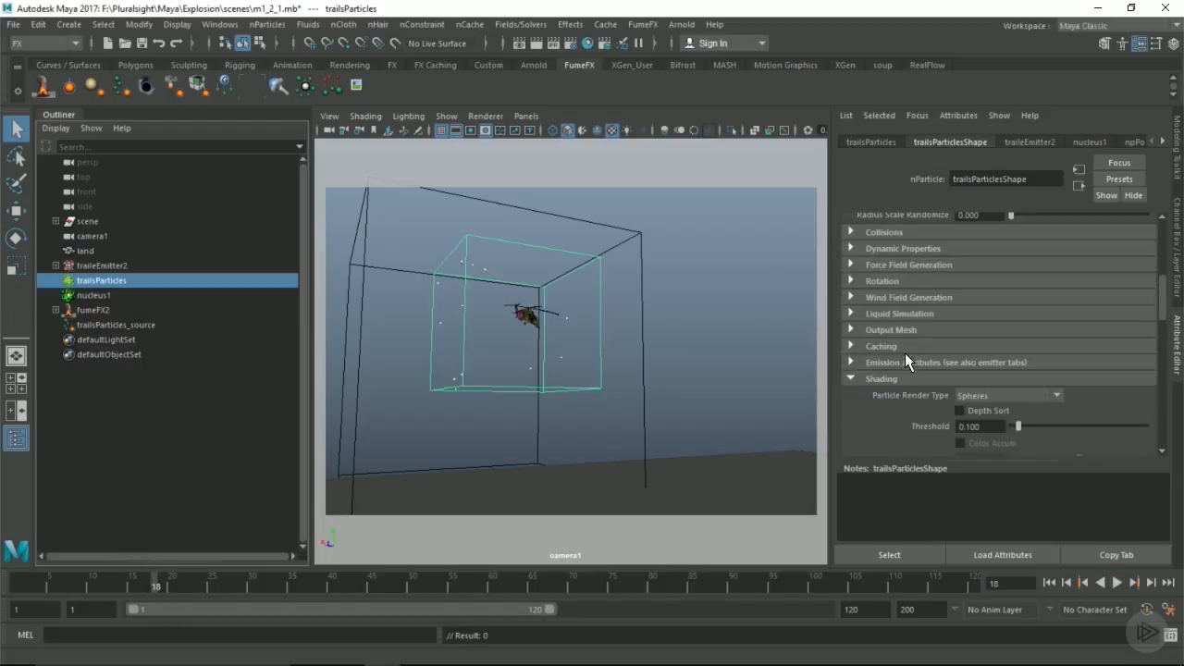
{"action": "scroll", "coordinate": [910, 351], "scroll_direction": "down", "scroll_amount": 8}
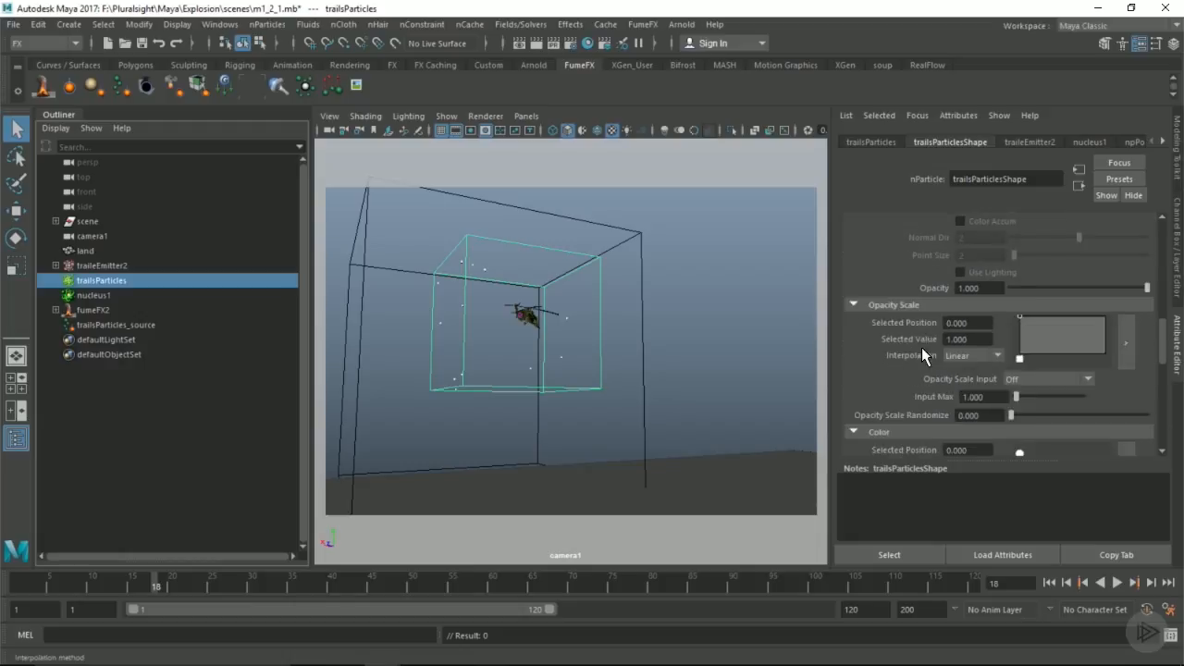
{"action": "scroll", "coordinate": [910, 347], "scroll_direction": "down", "scroll_amount": 3}
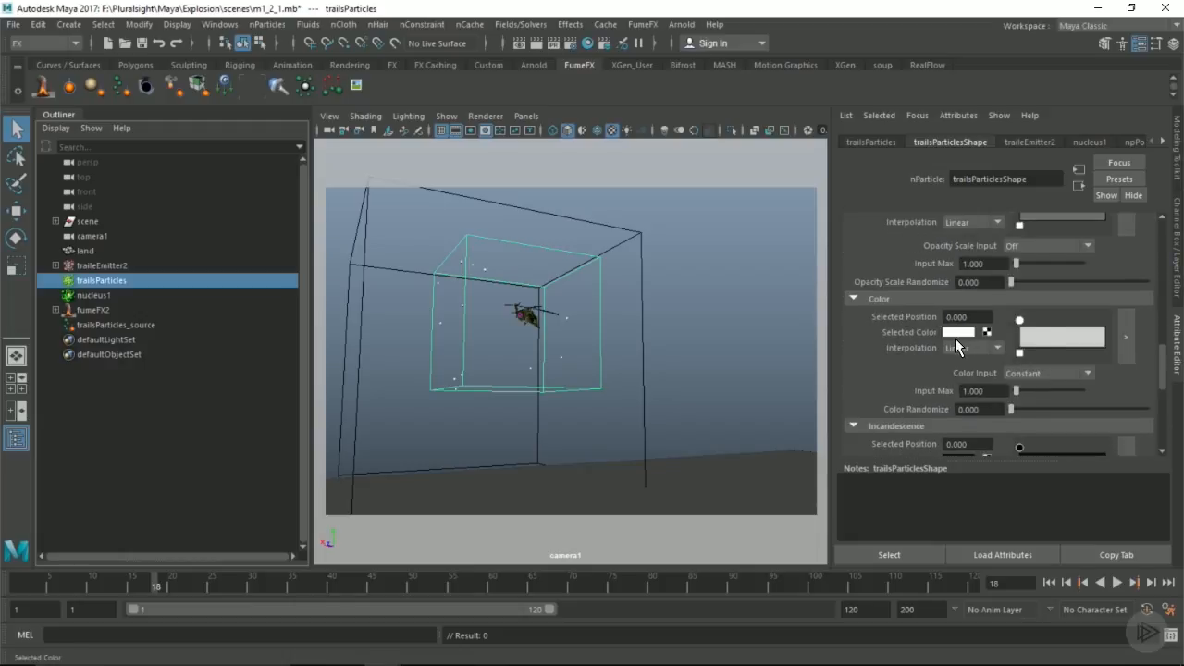
{"action": "left_click", "coordinate": [955, 332]}
{"action": "left_click", "coordinate": [943, 389]}
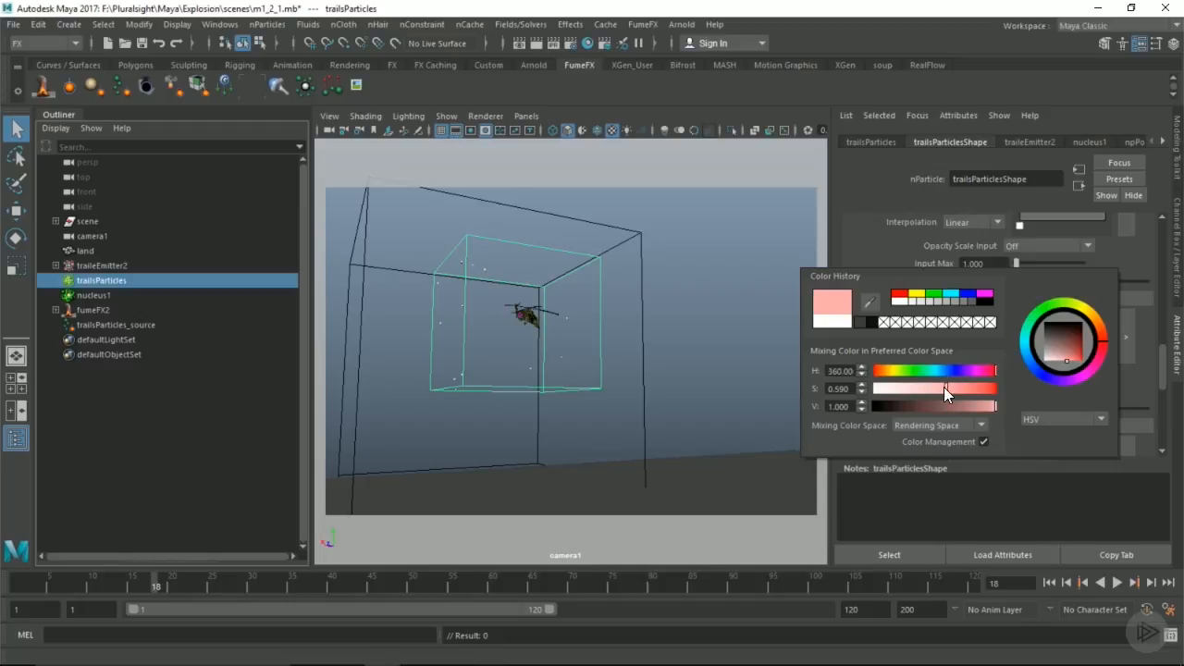
{"action": "left_click", "coordinate": [1092, 318]}
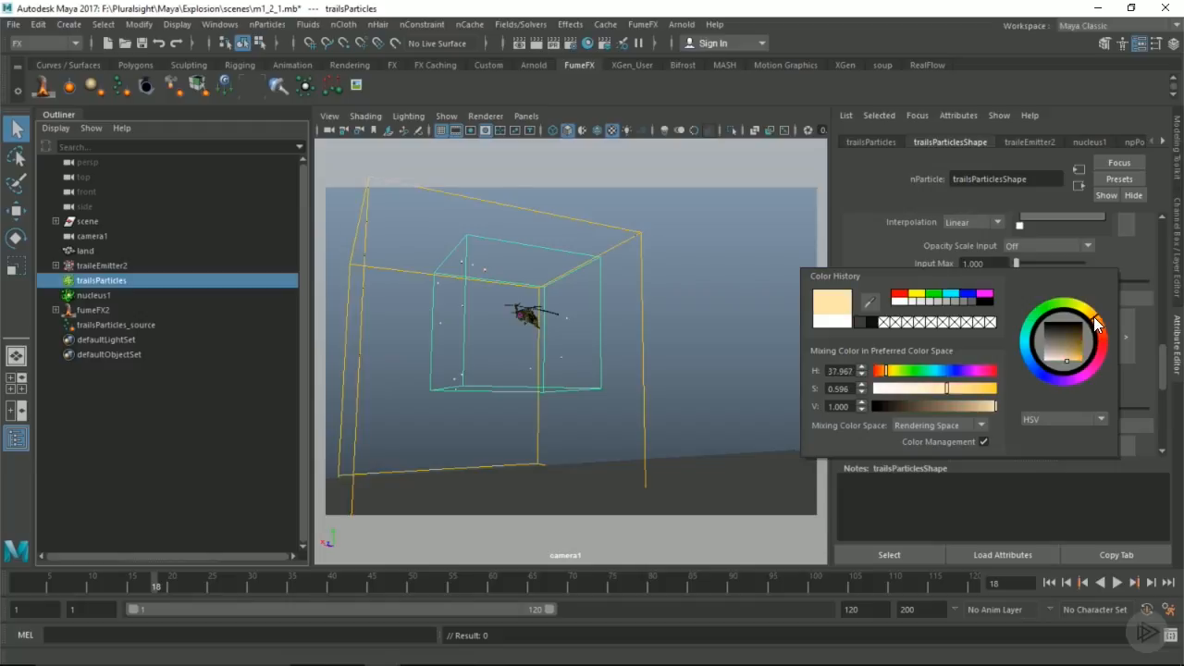
{"action": "left_click", "coordinate": [931, 386]}
{"action": "left_click_drag", "start_coordinate": [943, 407], "coordinate": [971, 404]}
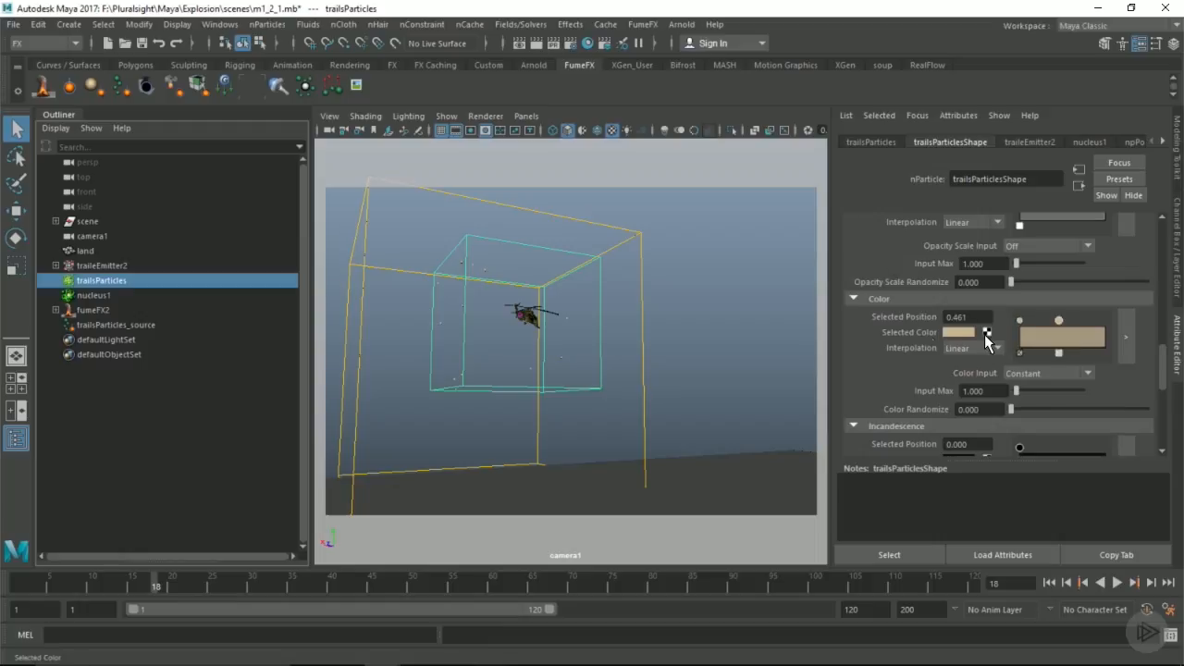
Step: Add a dark grey key (saturation 0, value 0.081) at position 0.461 and a dark brown key at position 1 to the particle color ramp
{"action": "left_click", "coordinate": [959, 332]}
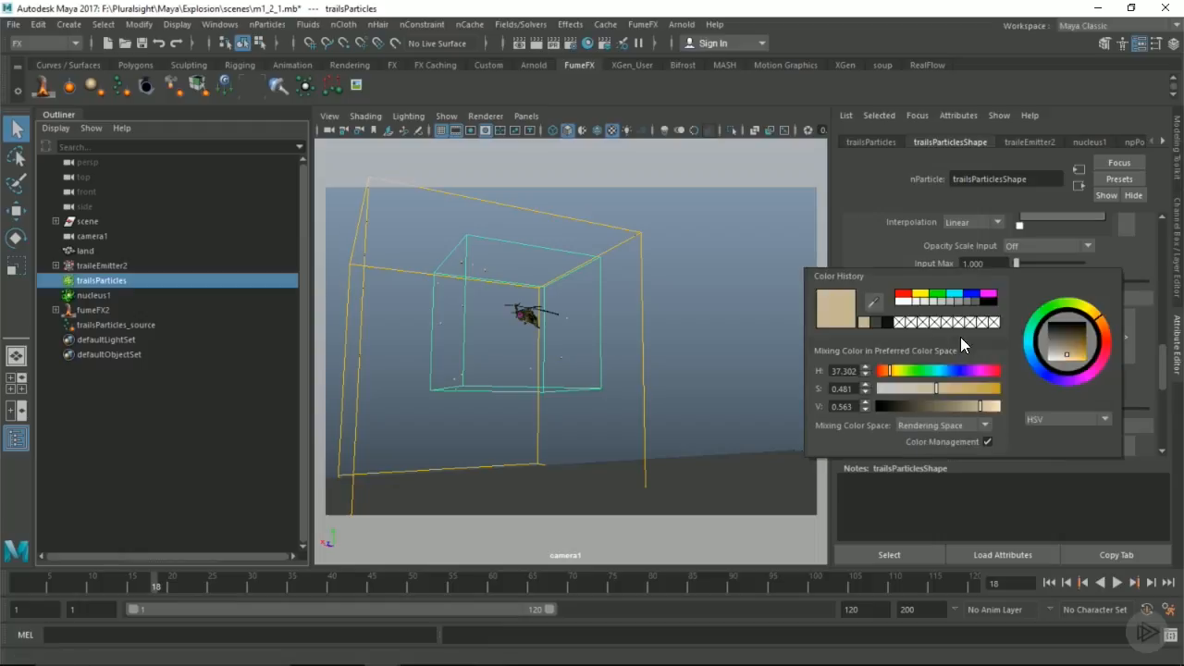
{"action": "left_click", "coordinate": [920, 406]}
{"action": "mouse_move", "coordinate": [918, 405]}
{"action": "left_mouse_down"}
{"action": "mouse_move", "coordinate": [907, 409]}
{"action": "mouse_move", "coordinate": [898, 386]}
{"action": "mouse_move", "coordinate": [917, 406]}
{"action": "left_mouse_up"}
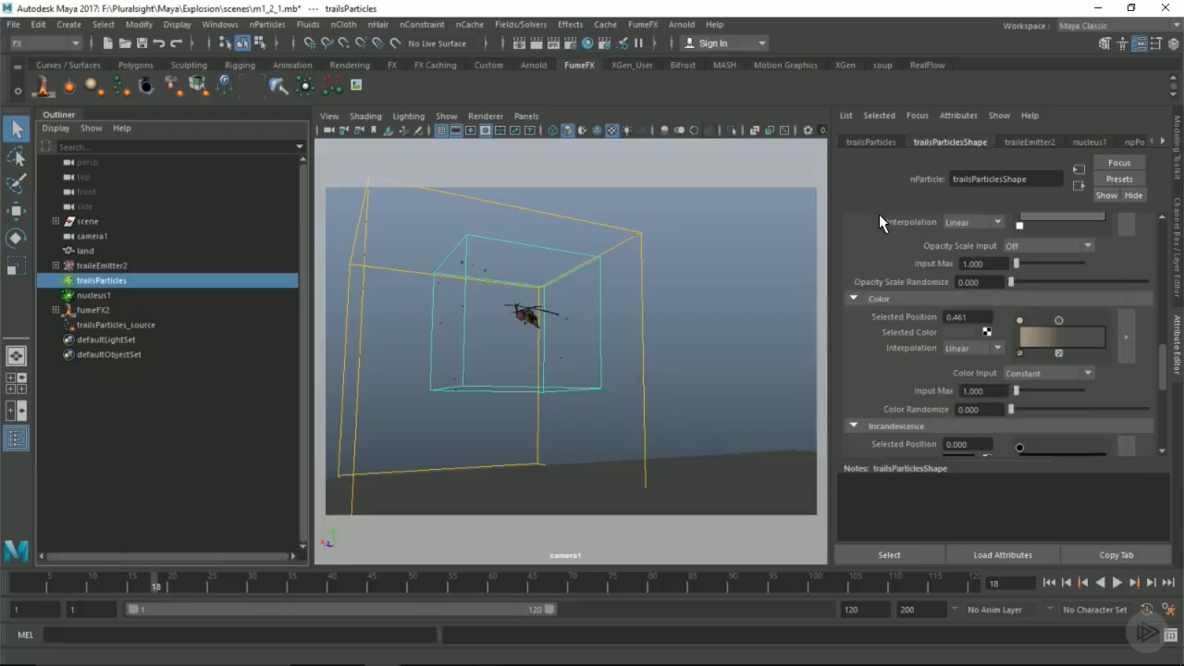
{"action": "left_click", "coordinate": [1097, 340]}
{"action": "left_click", "coordinate": [960, 332]}
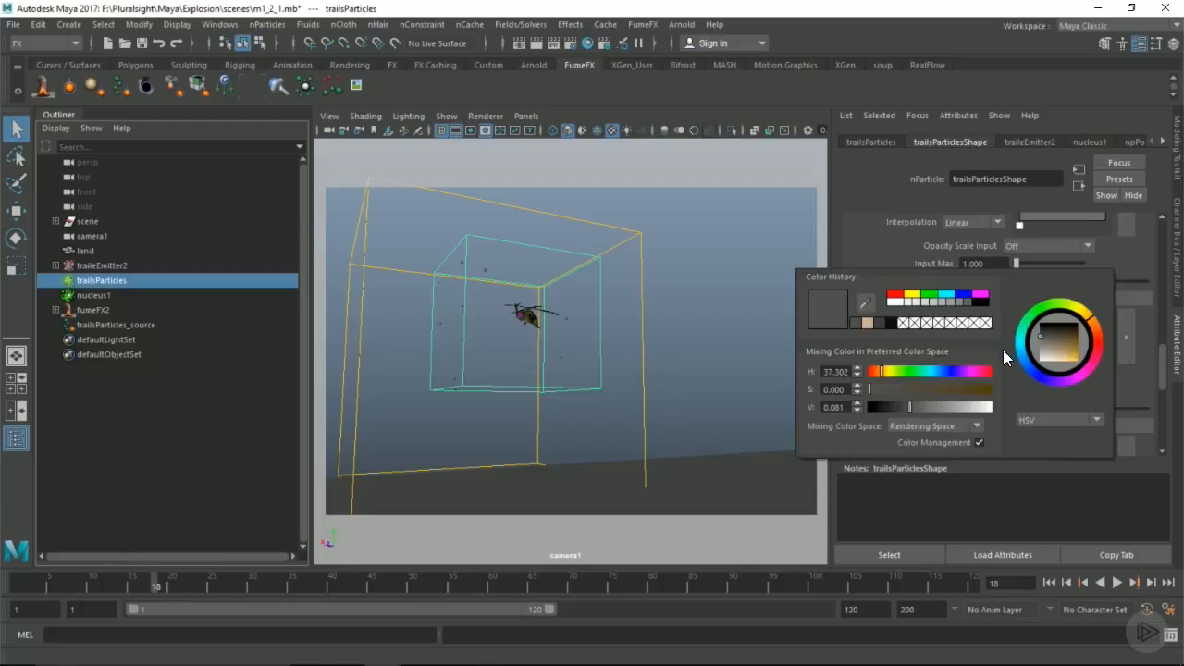
{"action": "left_click", "coordinate": [927, 388]}
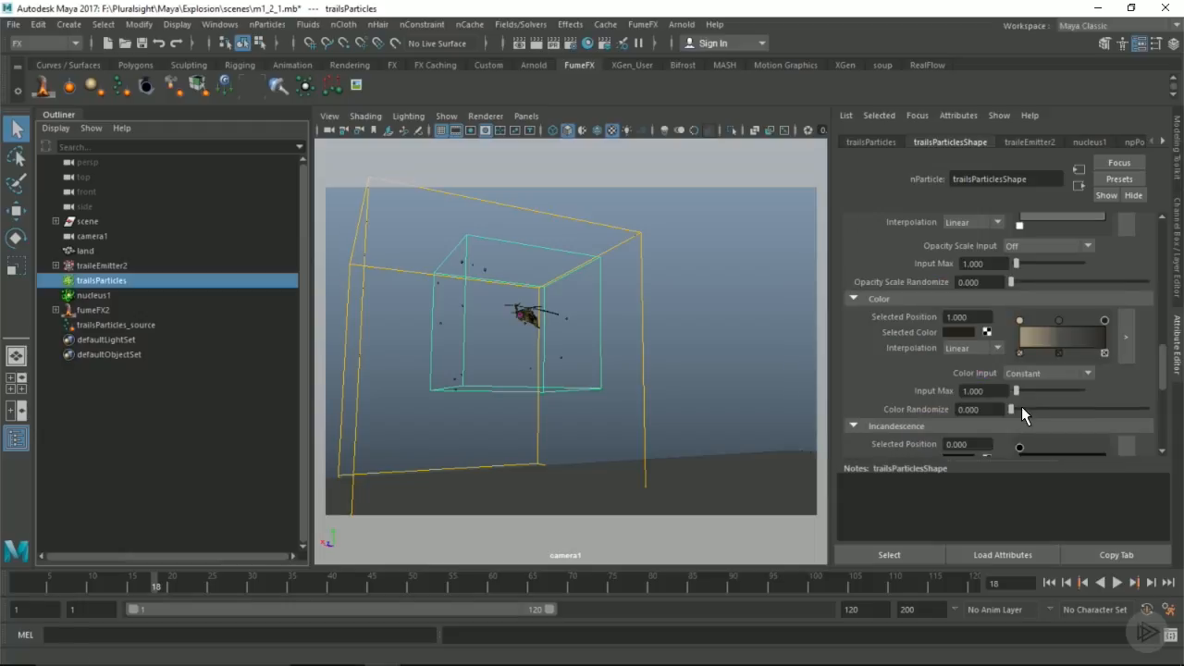
Step: Set the particle Color Input to Randomized ID and Color Randomize to 1
{"action": "left_click", "coordinate": [1024, 376]}
{"action": "left_click", "coordinate": [1029, 478]}
{"action": "left_click_drag", "start_coordinate": [1014, 409], "coordinate": [1147, 408]}
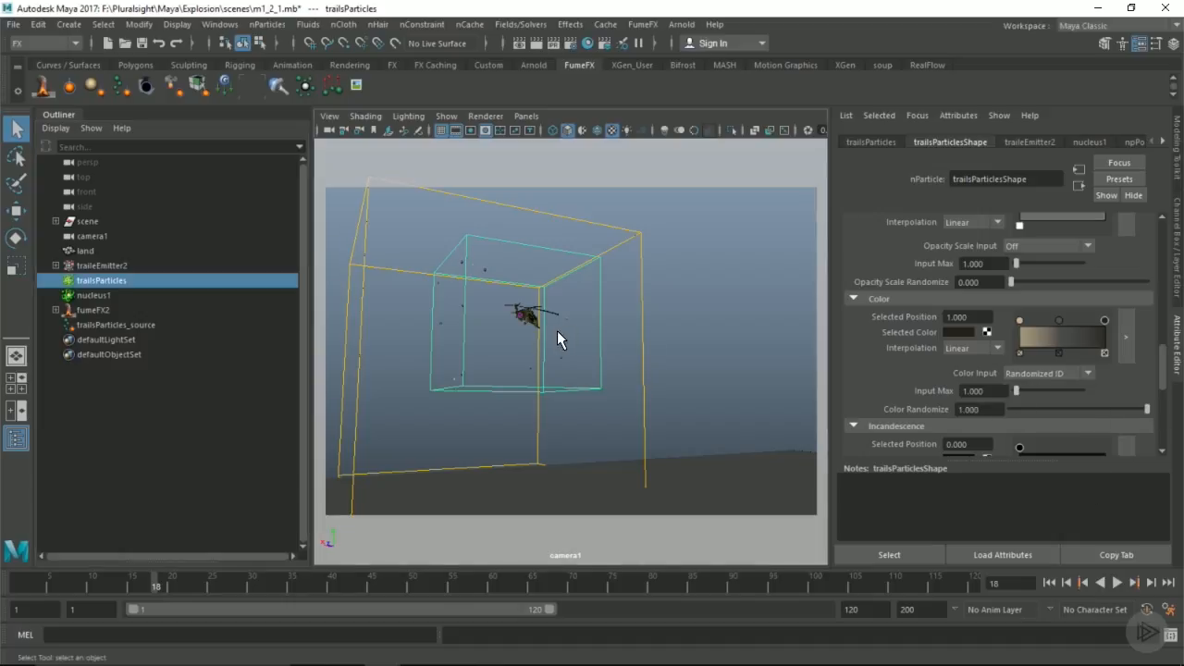
Step: Examine the particle colors up close in the perspective view, lowering Color Randomize to 0 and restoring it to 1
{"action": "key", "text": "space"}
{"action": "left_click_drag", "start_coordinate": [557, 331], "coordinate": [597, 349]}
{"action": "right_click_drag", "start_coordinate": [597, 348], "coordinate": [660, 379], "text": "alt"}
{"action": "left_click_drag", "start_coordinate": [661, 380], "coordinate": [616, 367], "text": "alt"}
{"action": "middle_click_drag", "start_coordinate": [616, 367], "coordinate": [660, 332], "text": "alt"}
{"action": "right_click_drag", "start_coordinate": [660, 331], "coordinate": [606, 351], "text": "alt"}
{"action": "left_click_drag", "start_coordinate": [1105, 408], "coordinate": [962, 404]}
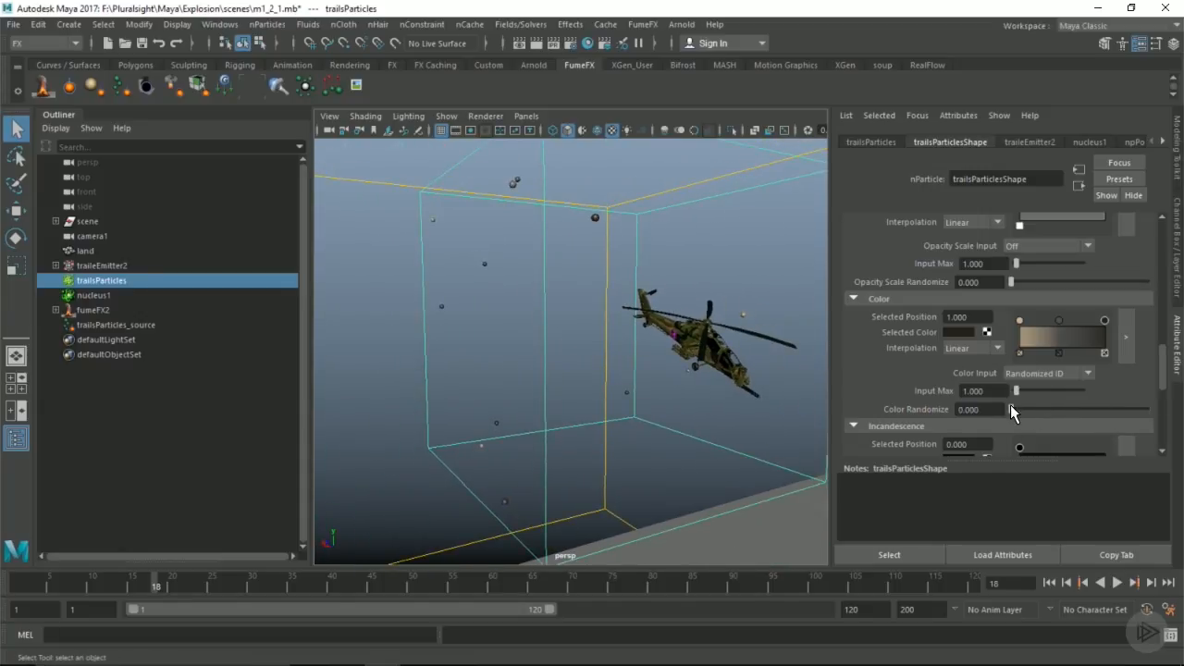
{"action": "left_click_drag", "start_coordinate": [1016, 408], "coordinate": [1158, 405]}
Step: Replay the simulation from the first frame, stop at frame 25 and inspect the colored particles around the helicopter
{"action": "left_click", "coordinate": [1049, 585]}
{"action": "left_click", "coordinate": [1117, 583]}
{"action": "key", "text": "Escape"}
{"action": "right_click_drag", "start_coordinate": [697, 375], "coordinate": [816, 404], "text": "alt"}
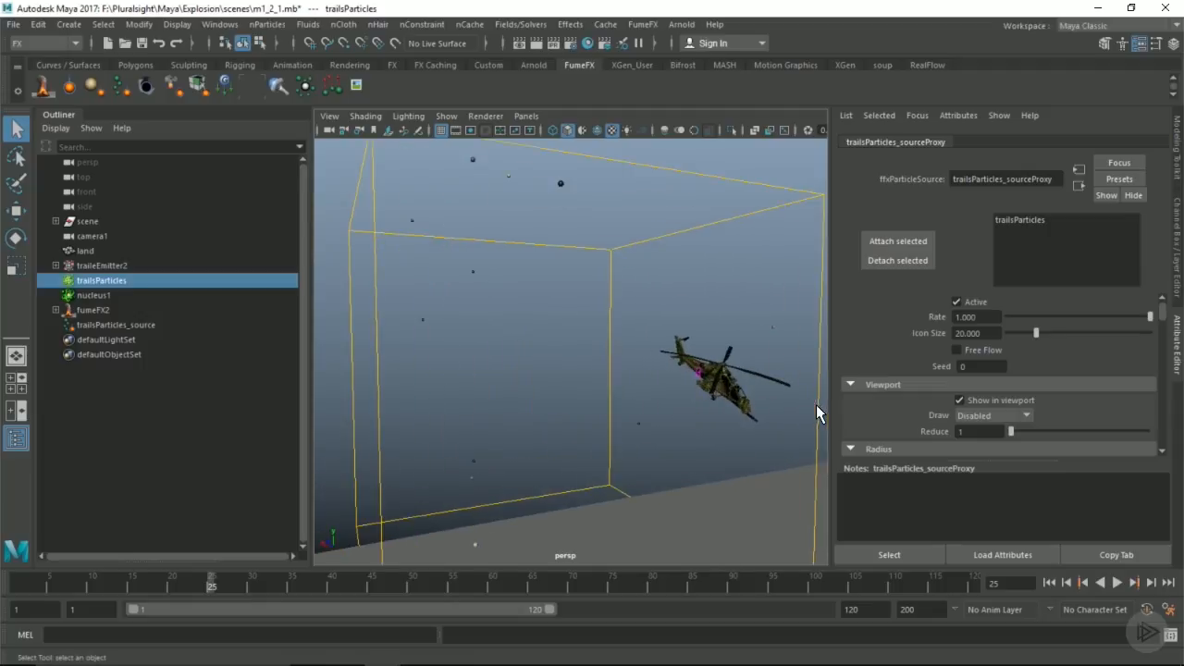
{"action": "scroll", "coordinate": [599, 354], "scroll_direction": "down", "scroll_amount": 3}
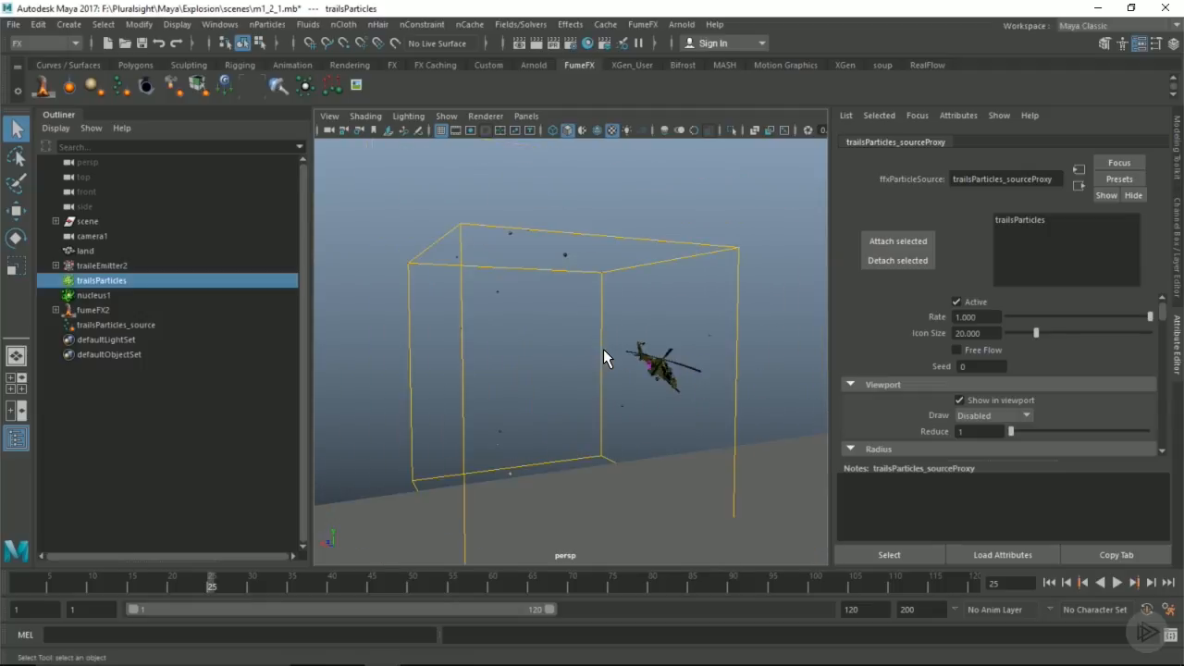
Step: Create a new nCache for trailsParticles over the time slider range as one mcx file, evaluating every 0.5 frames
{"action": "left_click", "coordinate": [466, 24]}
{"action": "mouse_move", "coordinate": [527, 63]}
{"action": "left_click", "coordinate": [773, 74]}
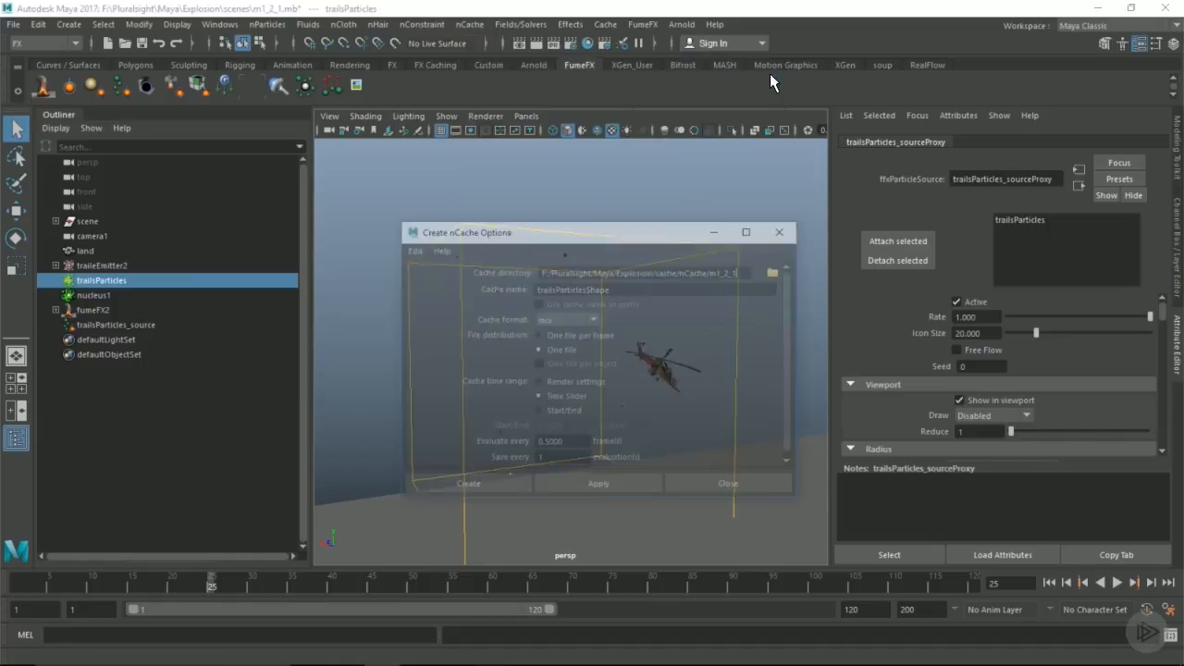
{"action": "left_click_drag", "start_coordinate": [561, 445], "coordinate": [514, 446]}
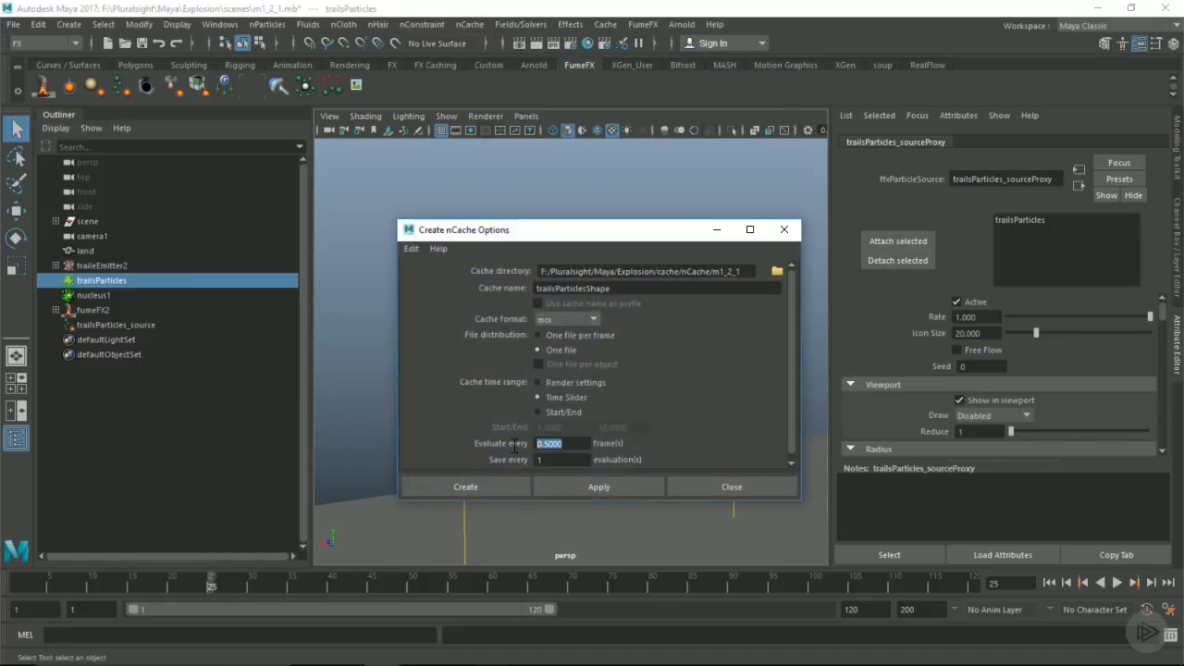
{"action": "left_click", "coordinate": [481, 481]}
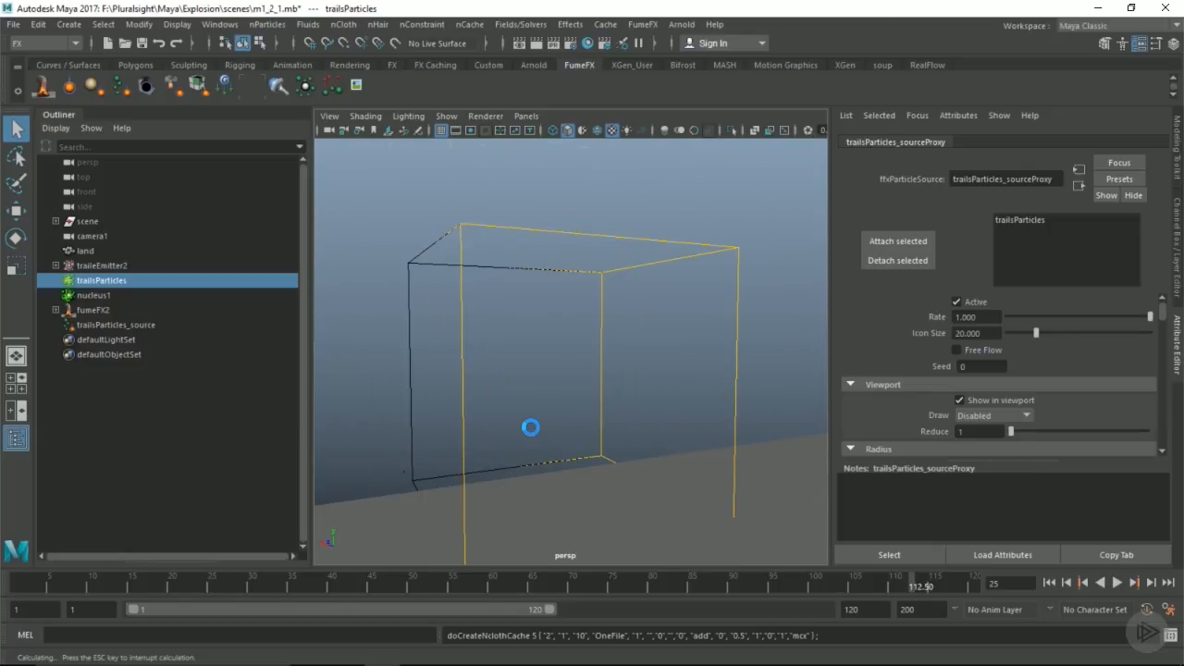
Step: Scrub the cached particles to frame 22 and disable Show in viewport for trailsParticles_source
{"action": "left_click_drag", "start_coordinate": [365, 583], "coordinate": [187, 579]}
{"action": "left_click", "coordinate": [388, 346]}
{"action": "scroll", "coordinate": [396, 344], "scroll_direction": "up", "scroll_amount": 5}
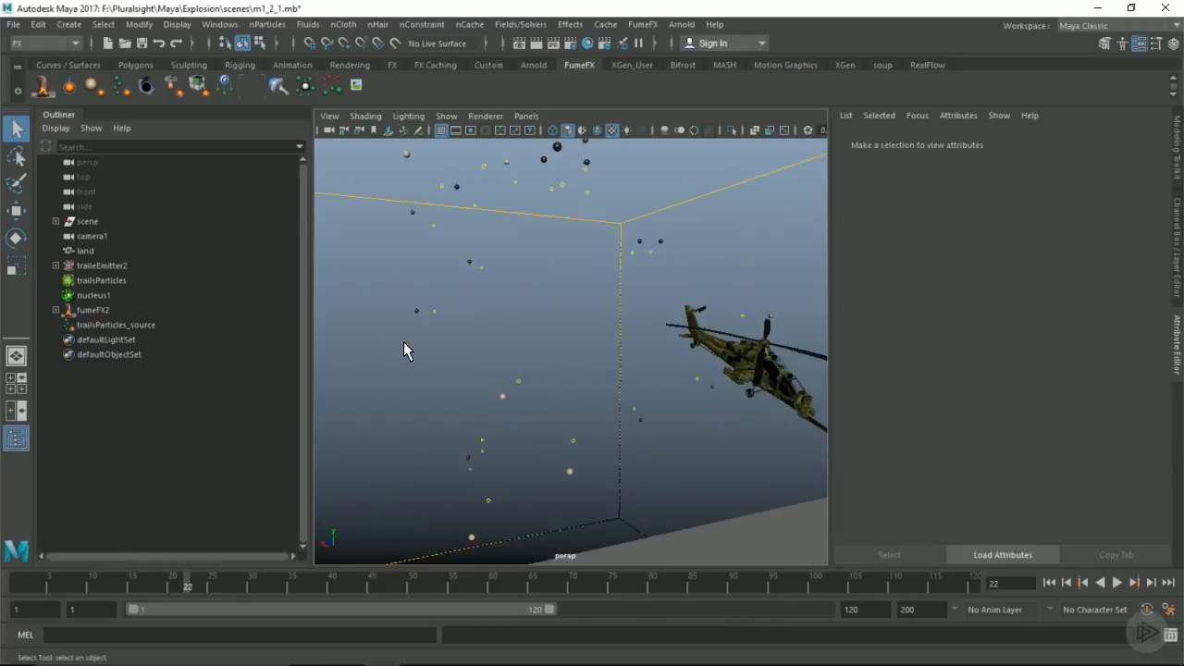
{"action": "left_click", "coordinate": [134, 324]}
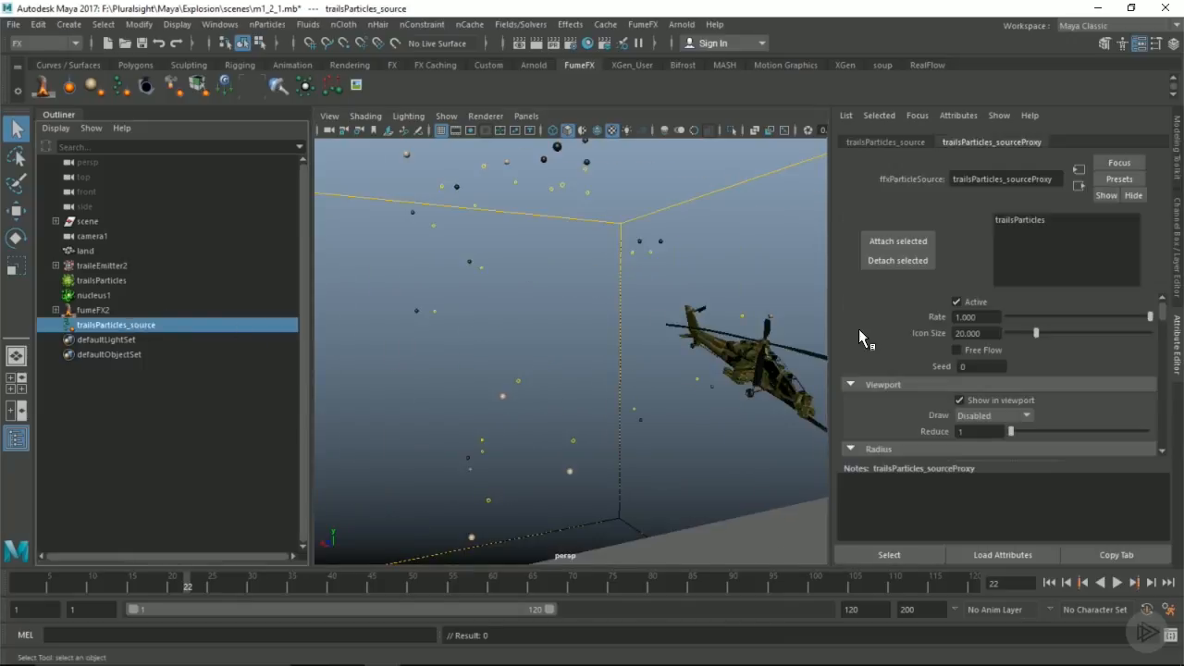
{"action": "left_click", "coordinate": [960, 399]}
Step: Set the Color type of trailsParticles_source to Set and enable Use Rgb PP
{"action": "scroll", "coordinate": [951, 345], "scroll_direction": "down", "scroll_amount": 10}
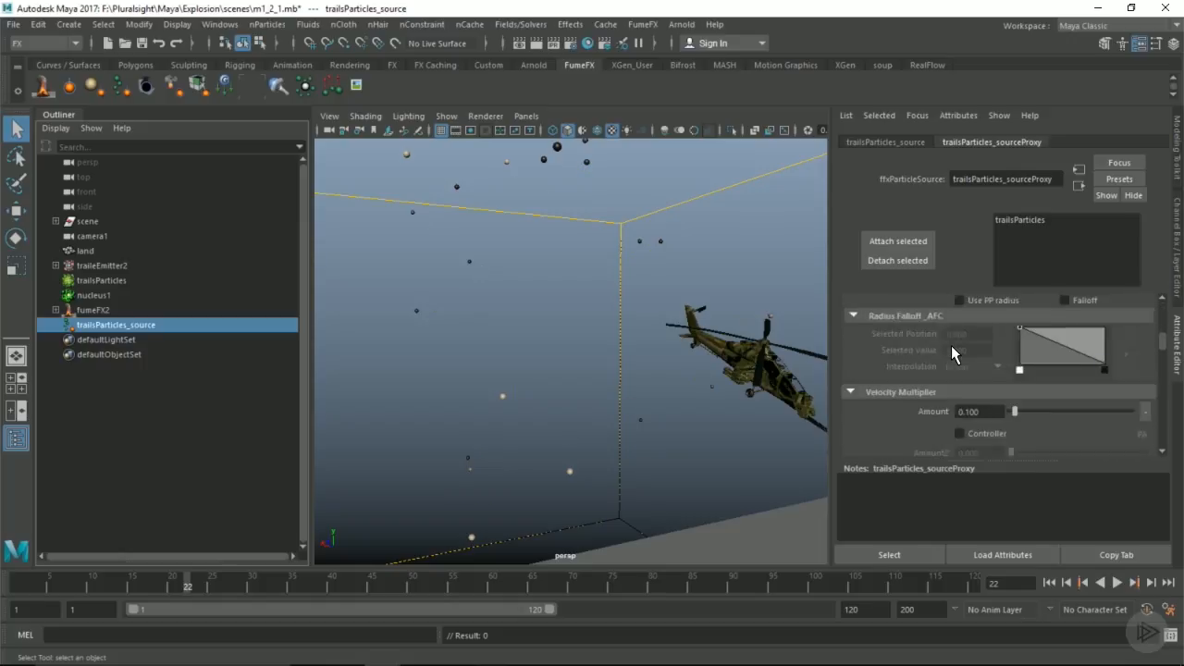
{"action": "scroll", "coordinate": [947, 349], "scroll_direction": "down", "scroll_amount": 8}
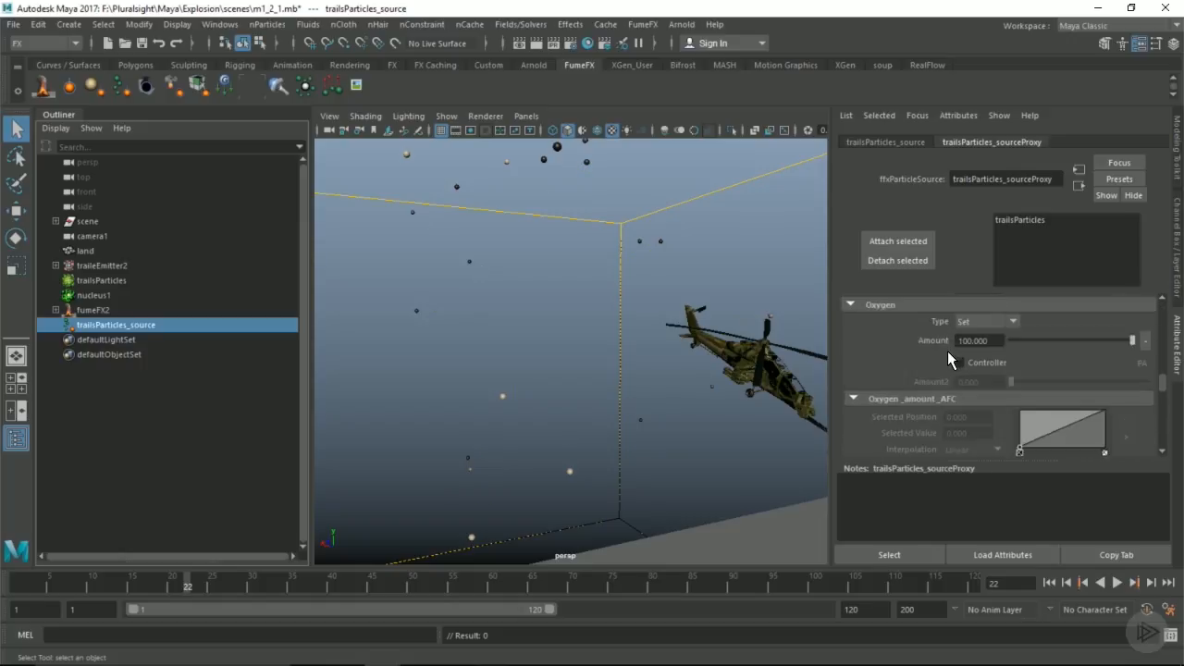
{"action": "scroll", "coordinate": [947, 378], "scroll_direction": "down", "scroll_amount": 6}
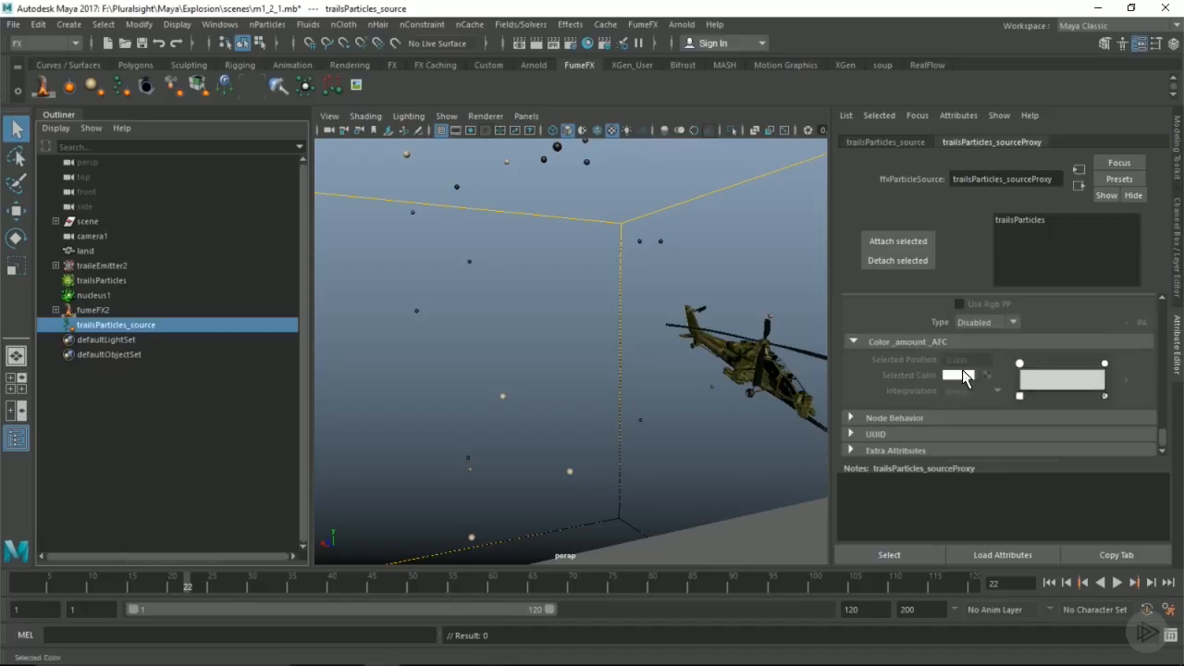
{"action": "left_click", "coordinate": [976, 370]}
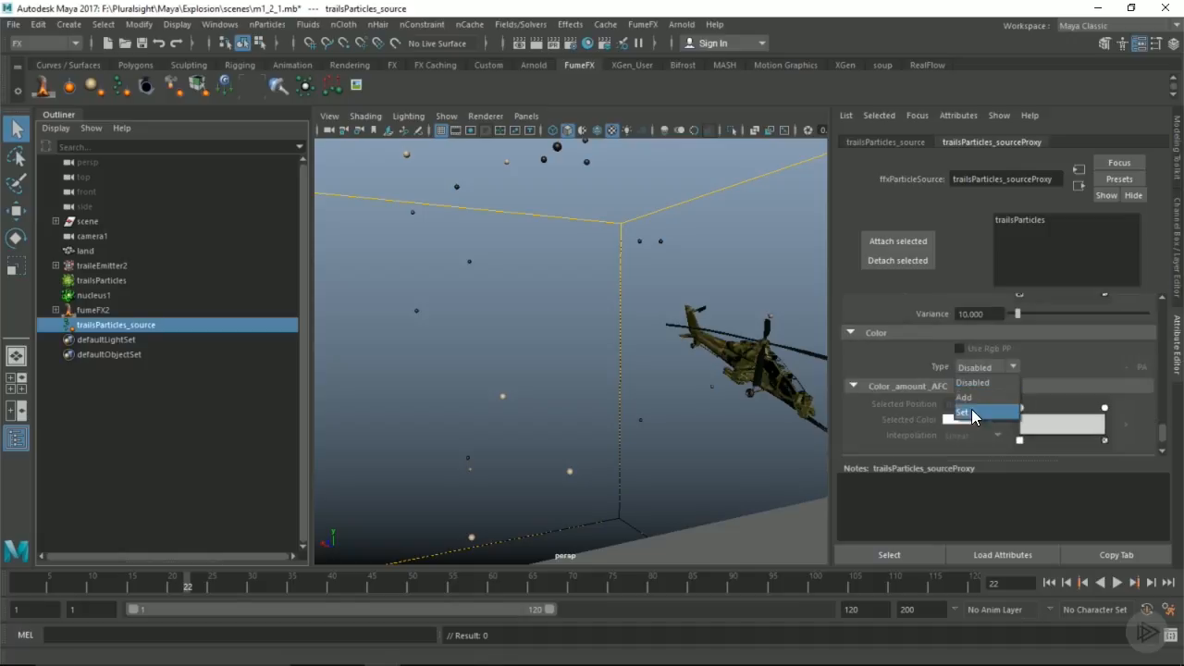
{"action": "left_click", "coordinate": [967, 396]}
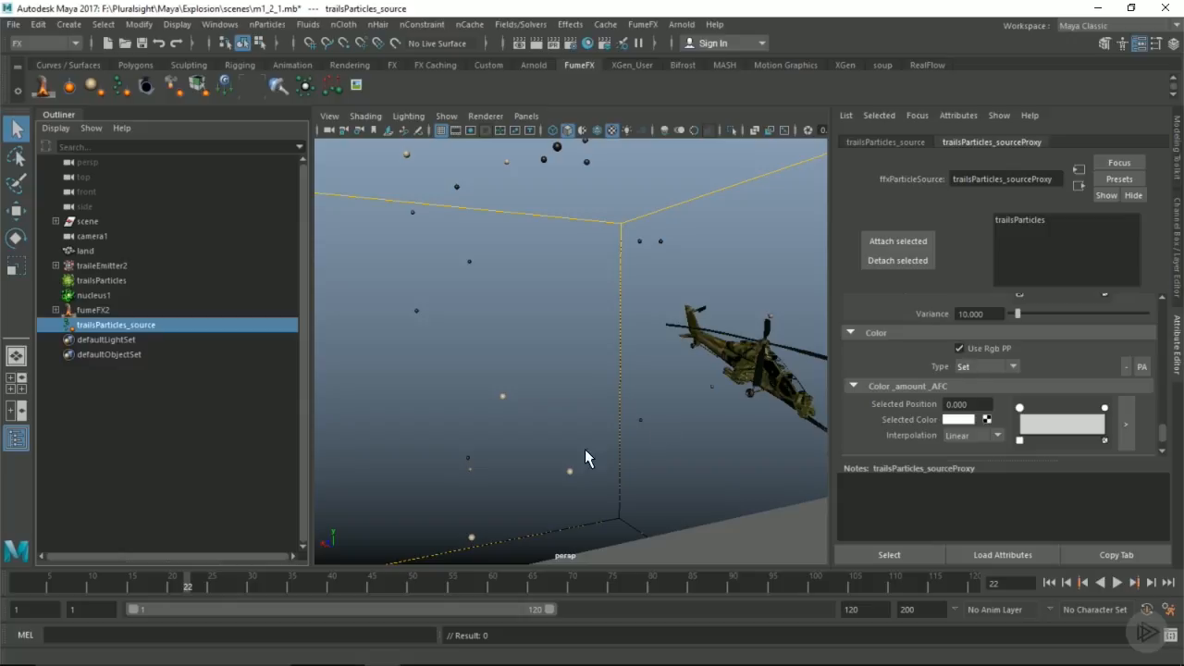
{"action": "right_click_drag", "start_coordinate": [622, 445], "coordinate": [587, 402], "text": "alt"}
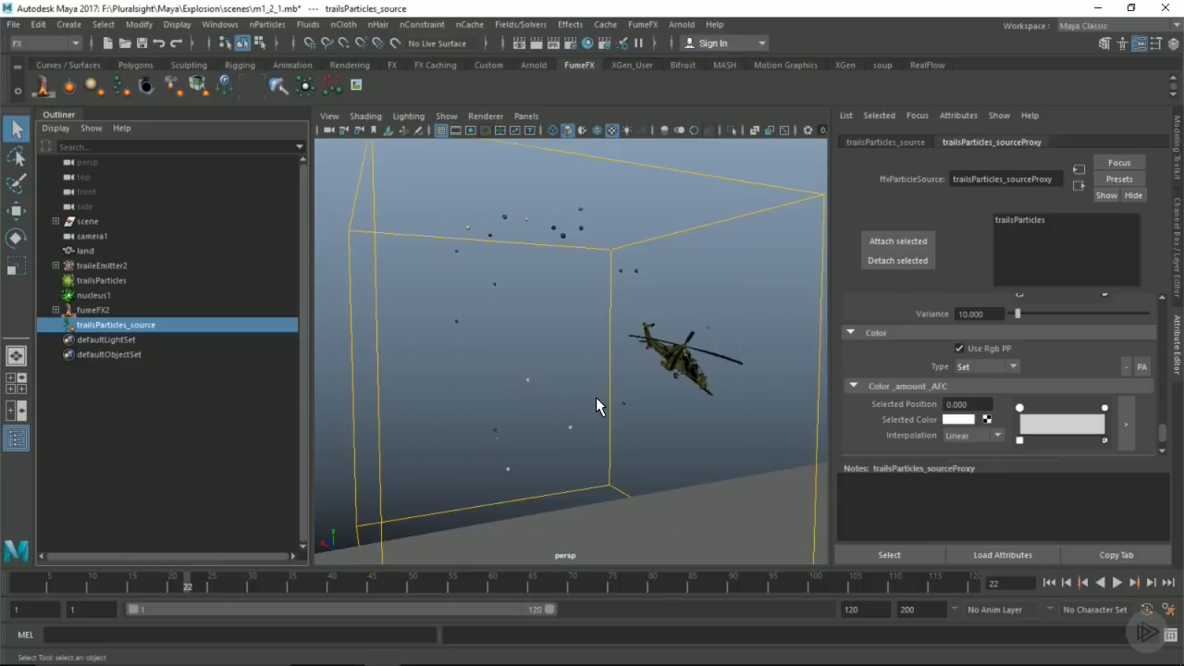
Step: Check the color ramp of trailsParticles and enable Free Flow on trailsParticles_source
{"action": "left_click", "coordinate": [100, 279]}
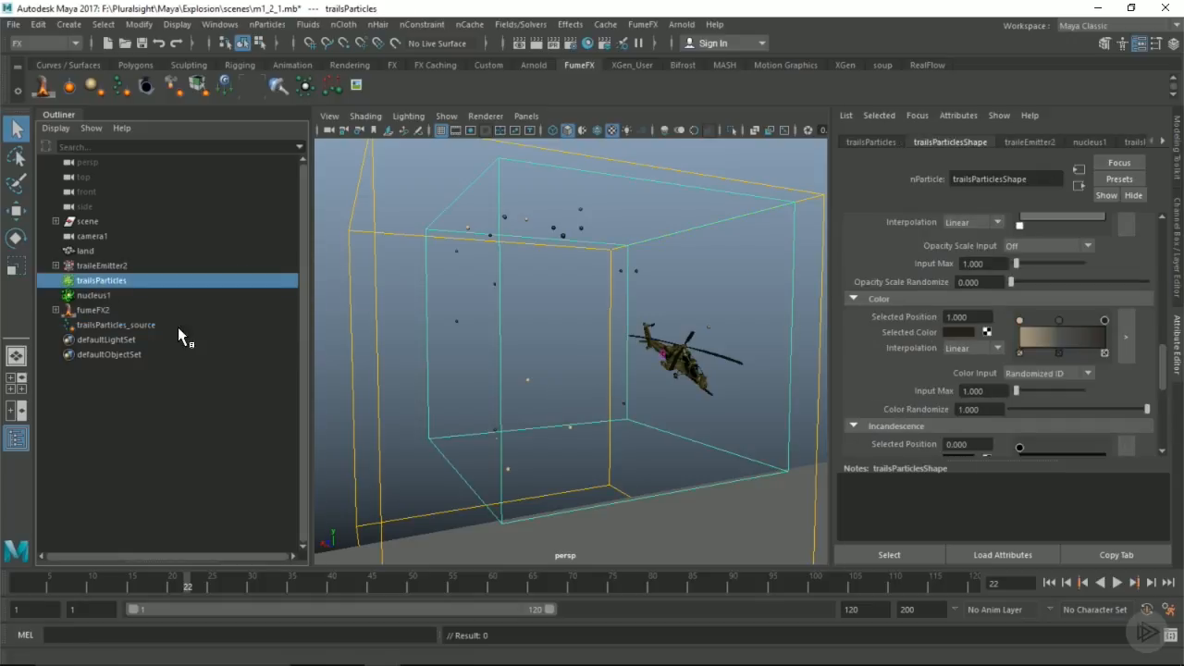
{"action": "left_click", "coordinate": [145, 324]}
{"action": "scroll", "coordinate": [985, 354], "scroll_direction": "up", "scroll_amount": 5}
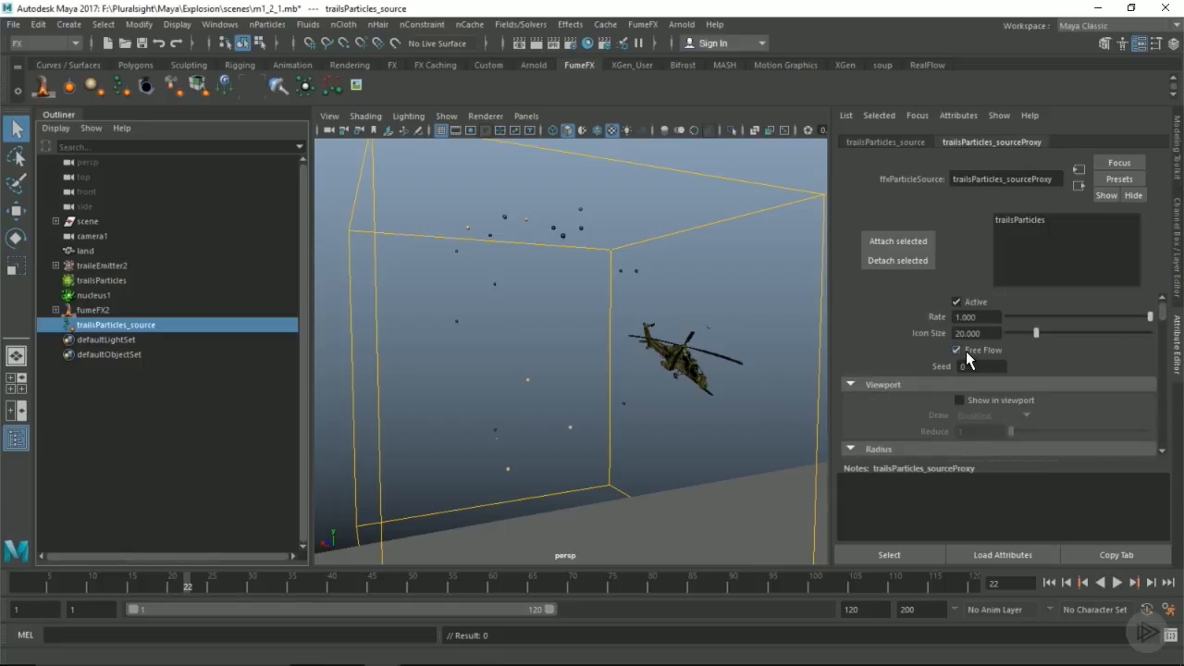
Step: Play back the cached particles, stop at frame 20 and examine them from another angle
{"action": "left_click_drag", "start_coordinate": [131, 587], "coordinate": [56, 576]}
{"action": "key", "text": "alt+v"}
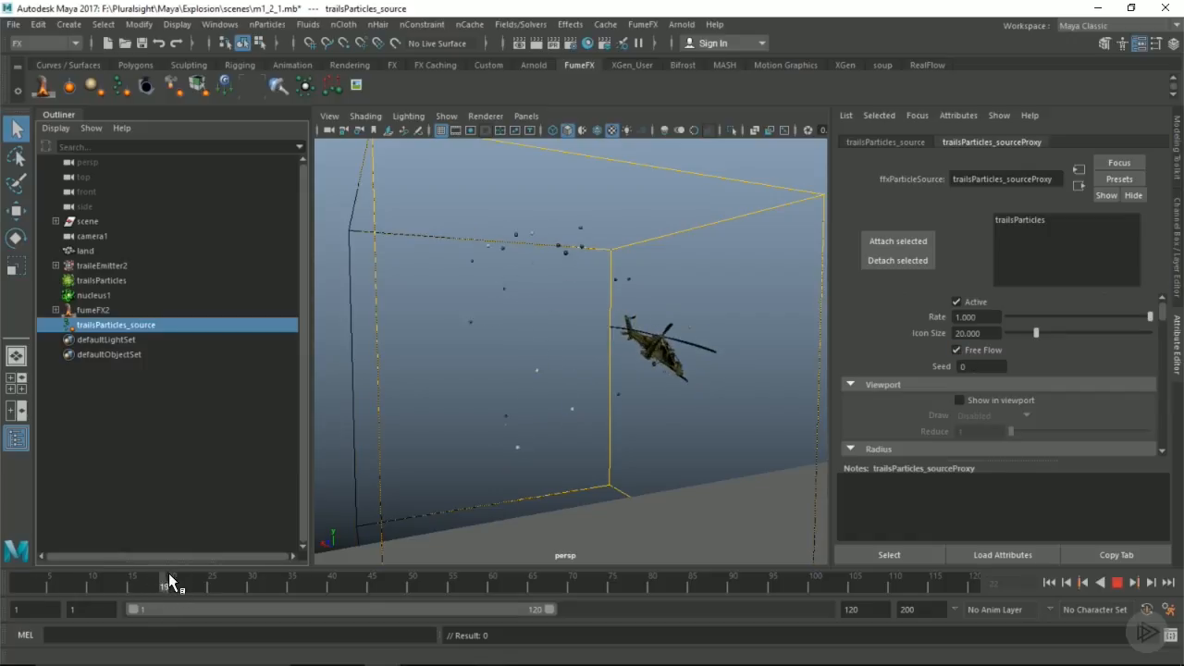
{"action": "mouse_move", "coordinate": [207, 574]}
{"action": "left_mouse_down"}
{"action": "mouse_move", "coordinate": [40, 575]}
{"action": "mouse_move", "coordinate": [174, 577]}
{"action": "left_mouse_up"}
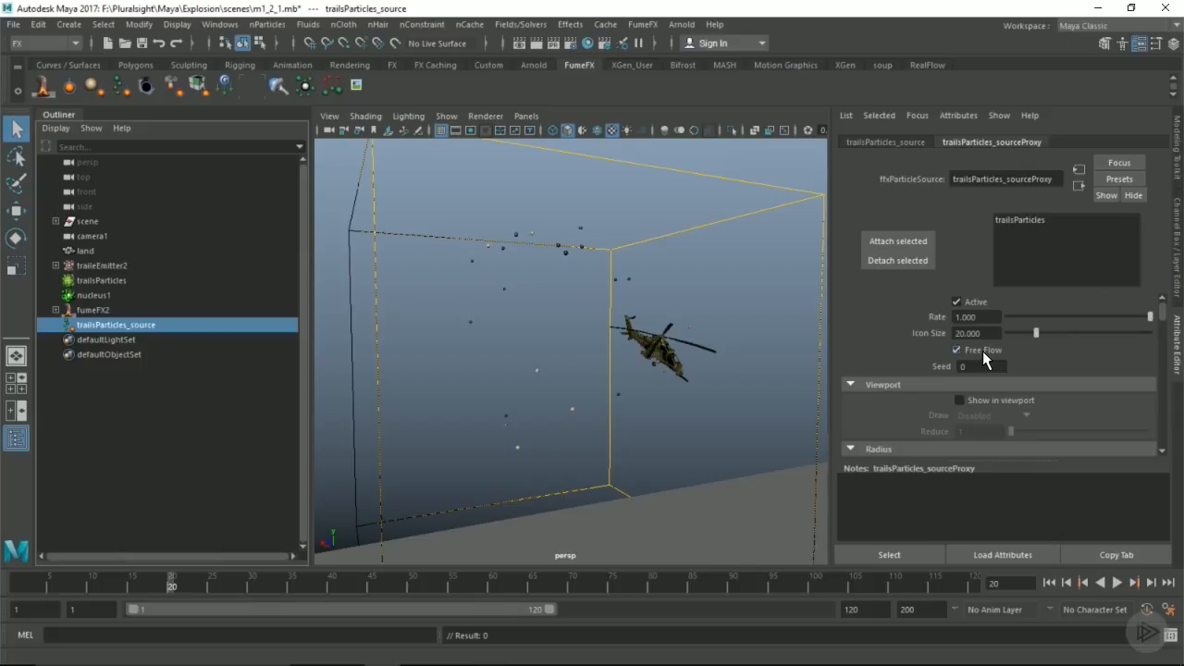
{"action": "left_click_drag", "start_coordinate": [579, 343], "coordinate": [594, 346], "text": "alt"}
{"action": "right_click_drag", "start_coordinate": [594, 346], "coordinate": [648, 346], "text": "alt"}
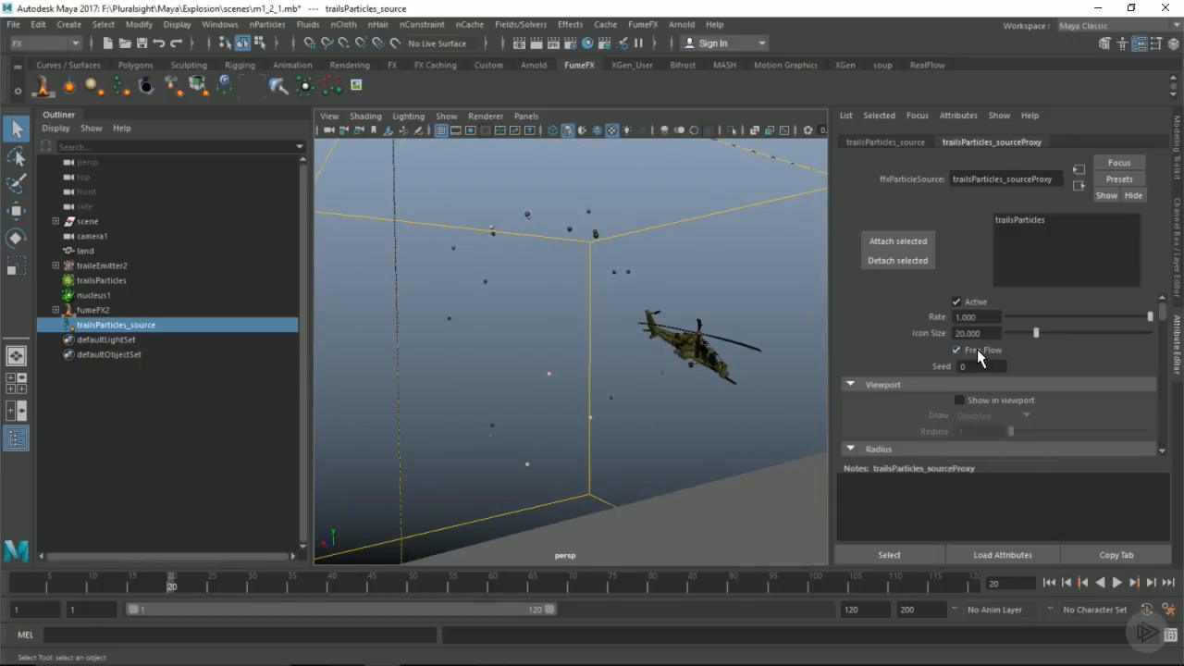
Step: Enable Show in viewport for the trailsParticles_source particle source and view its emission radii up close
{"action": "scroll", "coordinate": [949, 385], "scroll_direction": "down", "scroll_amount": 3}
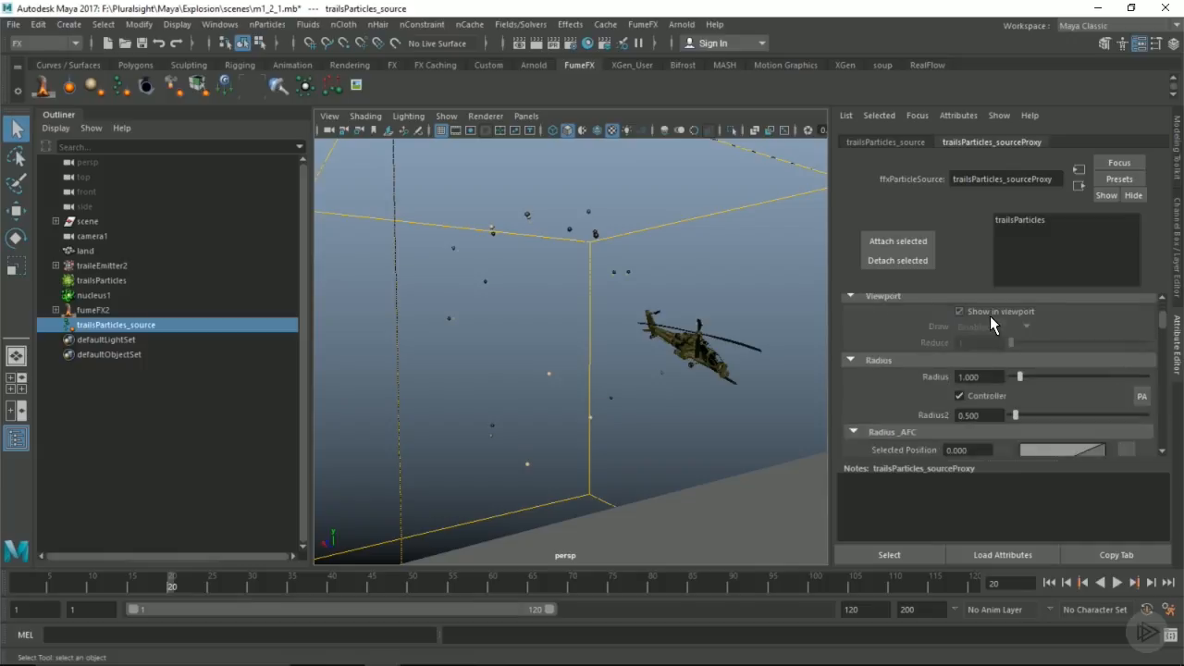
{"action": "left_click", "coordinate": [990, 316]}
{"action": "right_click_drag", "start_coordinate": [558, 370], "coordinate": [718, 389], "text": "alt"}
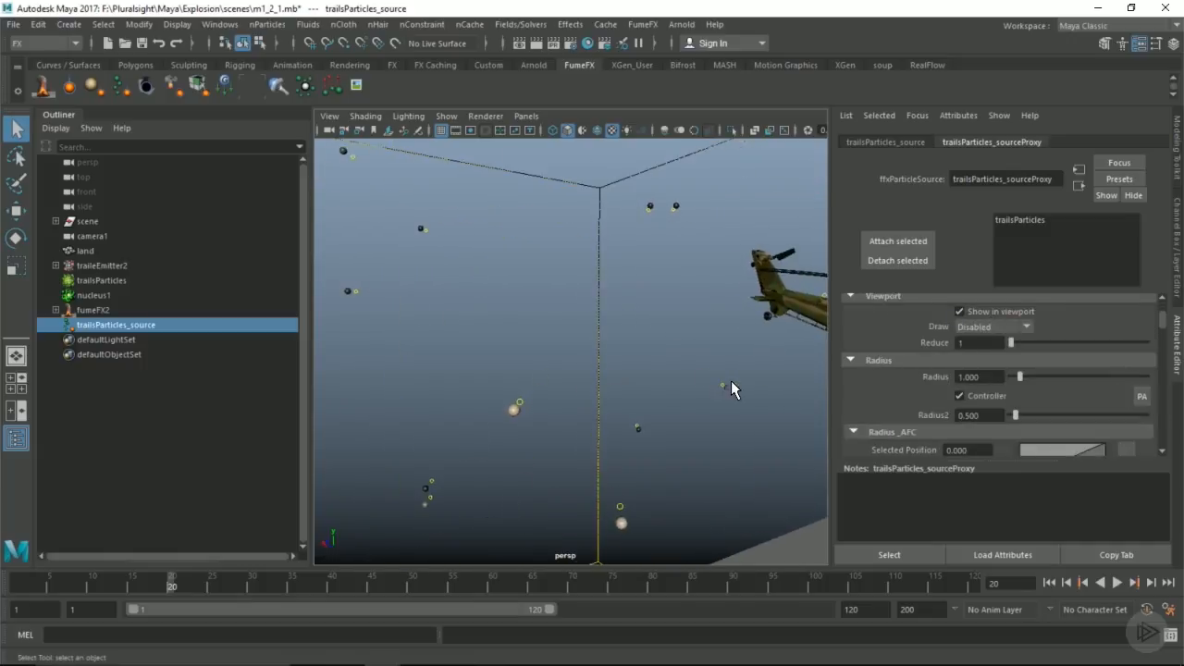
Step: Set the Radius of trailsParticles_source to 0.35 and its Radius2 to 0.2
{"action": "left_click_drag", "start_coordinate": [1015, 379], "coordinate": [1017, 379]}
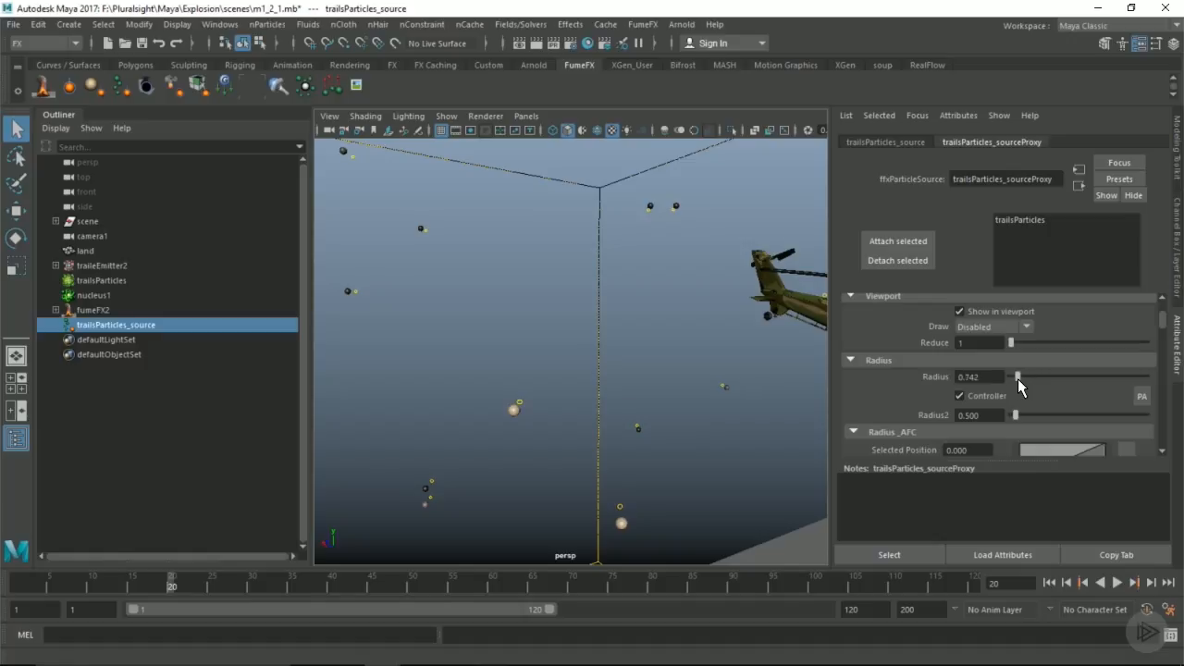
{"action": "double_click", "coordinate": [973, 376]}
{"action": "type", "text": ".55"}
{"action": "key", "text": "Return"}
{"action": "double_click", "coordinate": [971, 416]}
{"action": "type", "text": ".2"}
{"action": "key", "text": "Return"}
Step: Scrub the particles forward to frame 54 with textured shading, examining the source radii from near and far
{"action": "mouse_move", "coordinate": [170, 582]}
{"action": "left_mouse_down"}
{"action": "mouse_move", "coordinate": [37, 582]}
{"action": "mouse_move", "coordinate": [178, 588]}
{"action": "left_mouse_up"}
{"action": "left_click_drag", "start_coordinate": [544, 335], "coordinate": [621, 401], "text": "alt"}
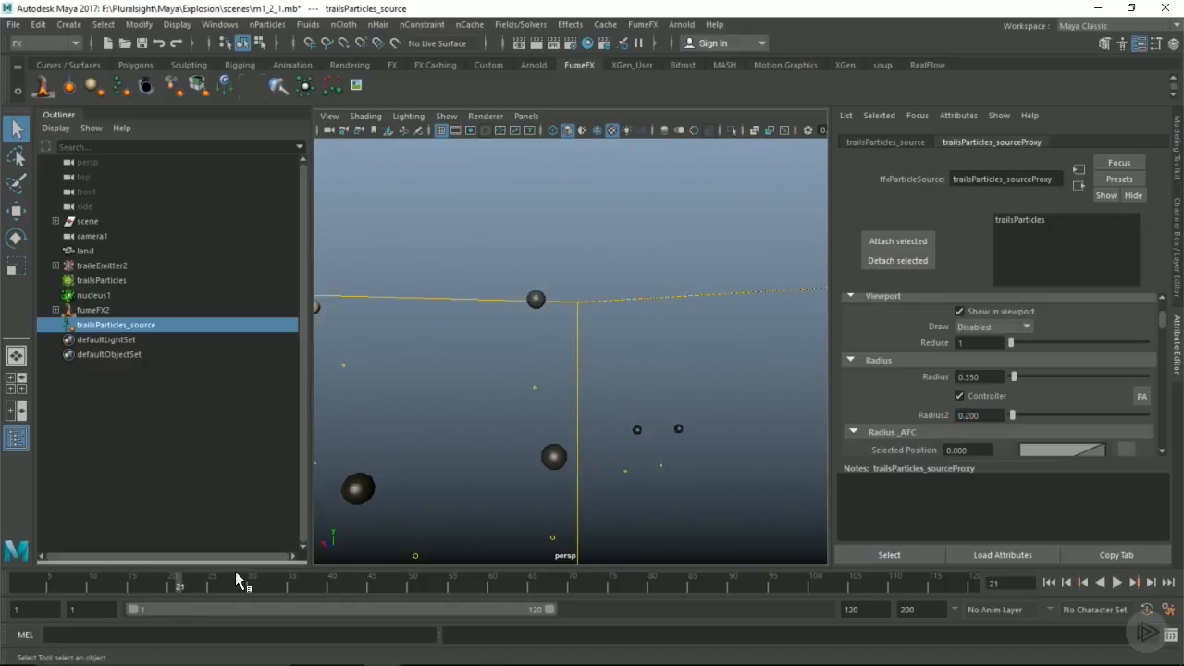
{"action": "left_click_drag", "start_coordinate": [185, 586], "coordinate": [215, 587]}
{"action": "left_click_drag", "start_coordinate": [549, 429], "coordinate": [474, 386], "text": "alt"}
{"action": "left_click_drag", "start_coordinate": [502, 296], "coordinate": [470, 389], "text": "alt"}
{"action": "left_click_drag", "start_coordinate": [250, 586], "coordinate": [444, 571]}
{"action": "key", "text": "6"}
{"action": "scroll", "coordinate": [517, 444], "scroll_direction": "down", "scroll_amount": 6}
{"action": "middle_click_drag", "start_coordinate": [522, 456], "coordinate": [551, 322], "text": "alt"}
{"action": "scroll", "coordinate": [518, 344], "scroll_direction": "up", "scroll_amount": 5}
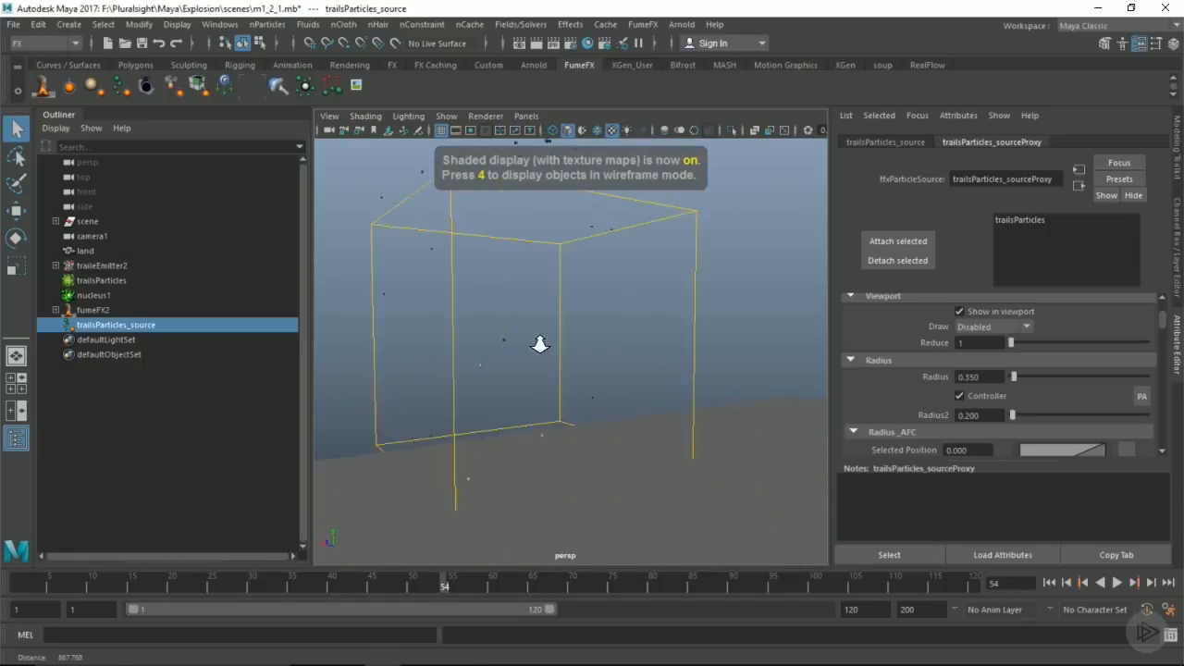
Step: Set the Velocity Multiplier variance of trailsParticles_source to 25
{"action": "scroll", "coordinate": [970, 347], "scroll_direction": "down", "scroll_amount": 3}
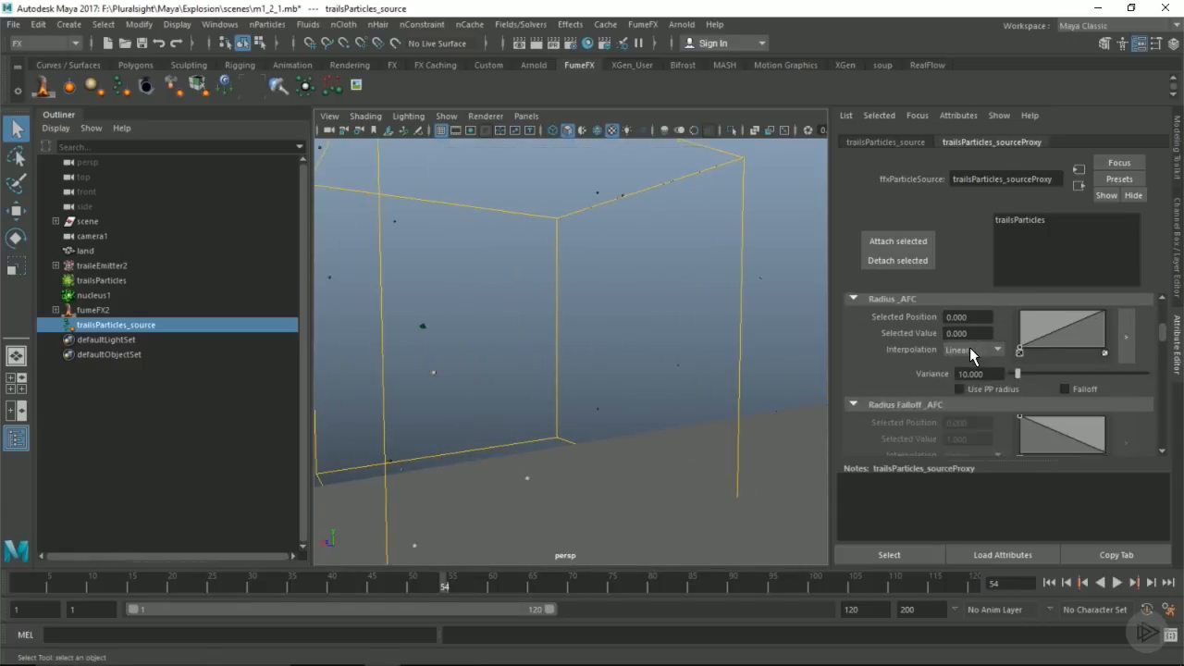
{"action": "scroll", "coordinate": [967, 350], "scroll_direction": "down", "scroll_amount": 3}
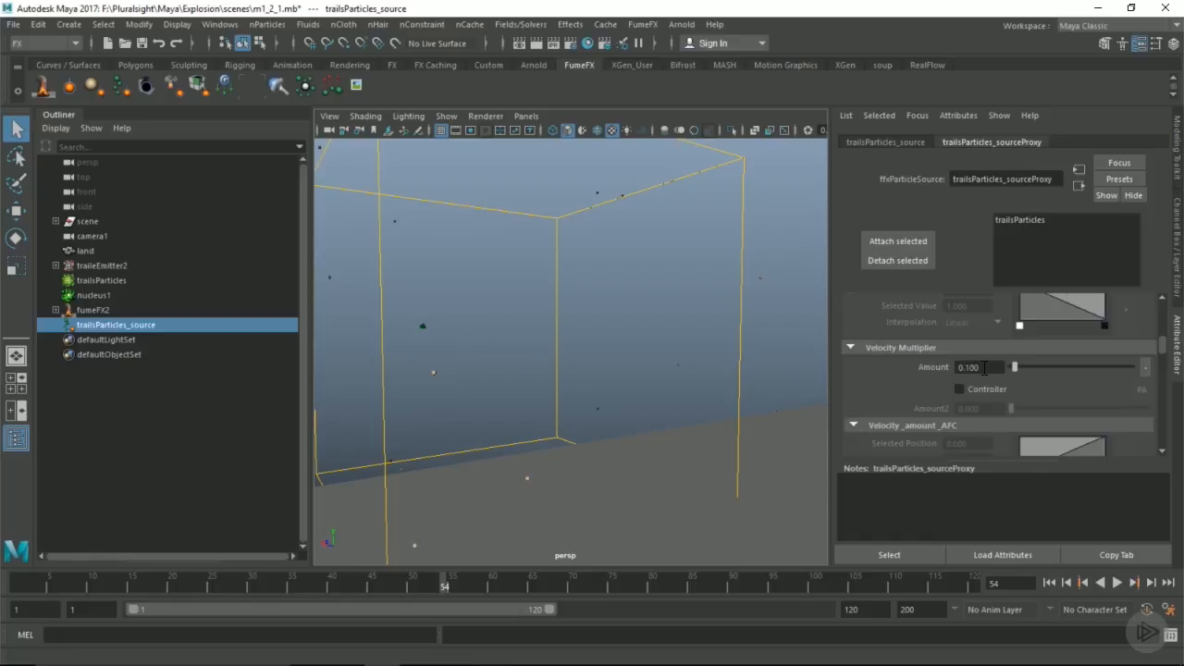
{"action": "scroll", "coordinate": [962, 382], "scroll_direction": "down", "scroll_amount": 2}
{"action": "left_click_drag", "start_coordinate": [985, 412], "coordinate": [921, 412]}
{"action": "type", "text": "25"}
{"action": "key", "text": "Return"}
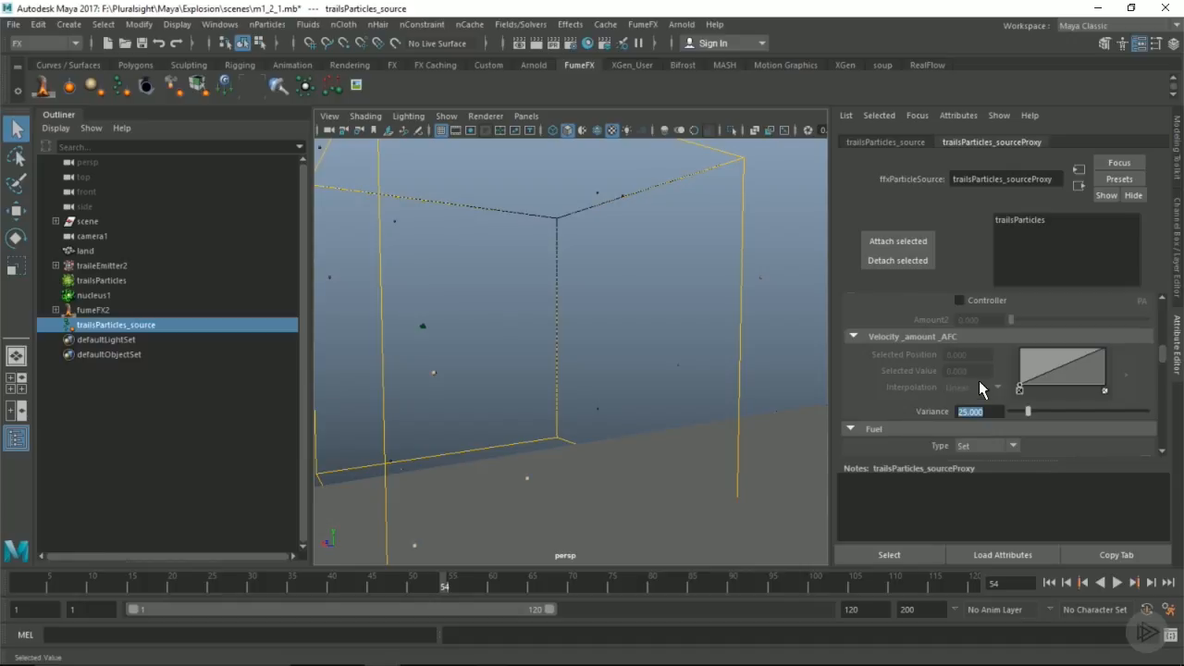
{"action": "scroll", "coordinate": [1167, 361], "scroll_direction": "up", "scroll_amount": 2}
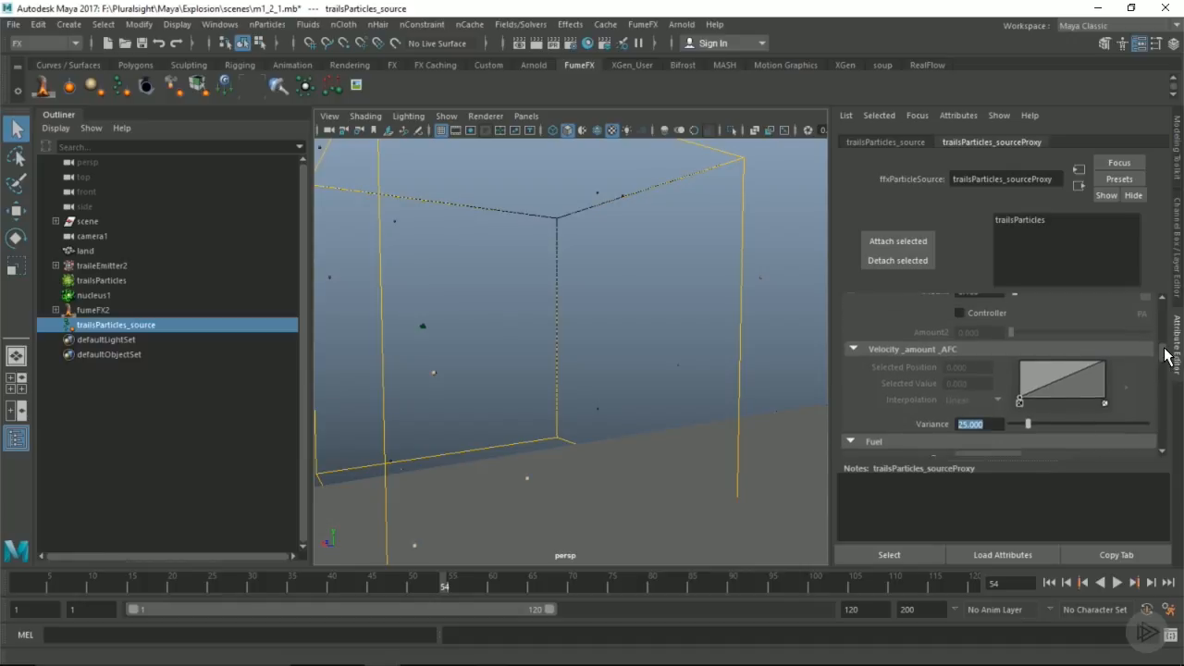
{"action": "scroll", "coordinate": [1167, 359], "scroll_direction": "down", "scroll_amount": 5}
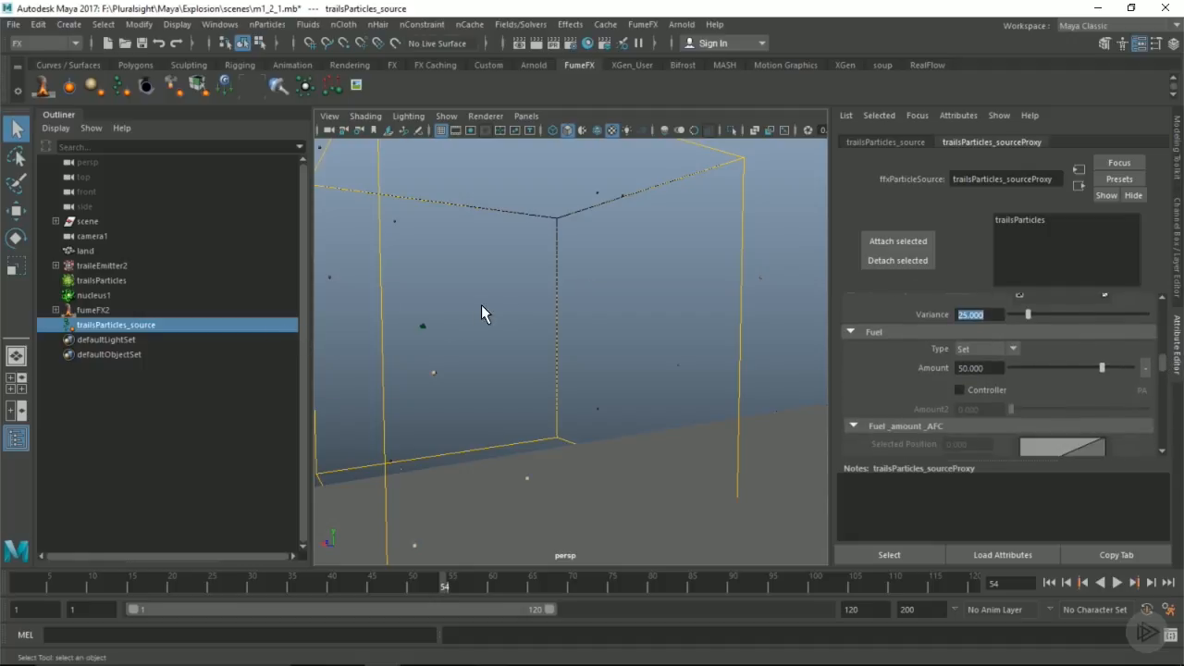
Step: Create a FumeFX collision object with nothing selected and set its Type to Free Flow
{"action": "left_click_drag", "start_coordinate": [486, 290], "coordinate": [351, 156], "text": "alt"}
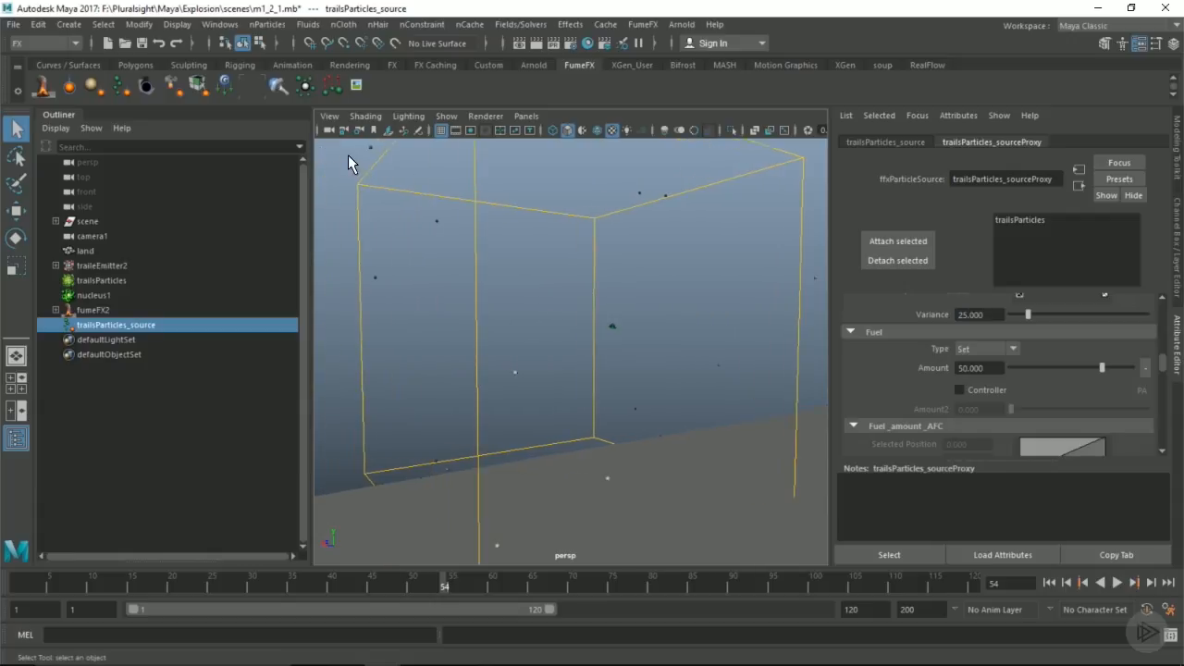
{"action": "left_click", "coordinate": [351, 157]}
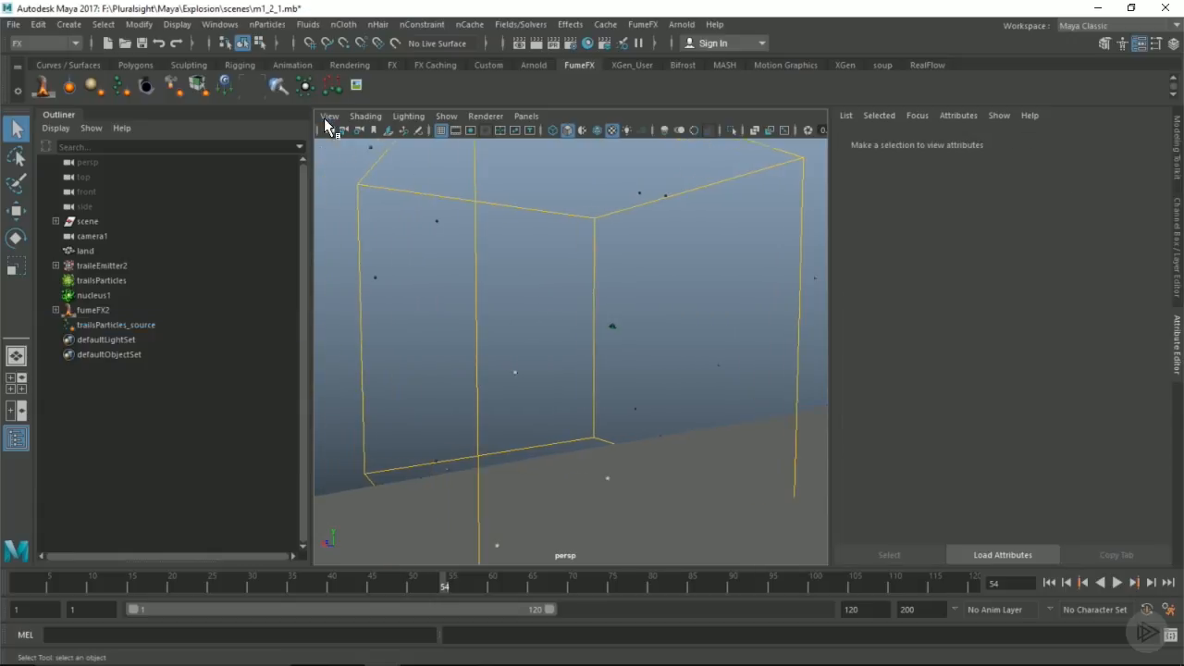
{"action": "left_click", "coordinate": [278, 88]}
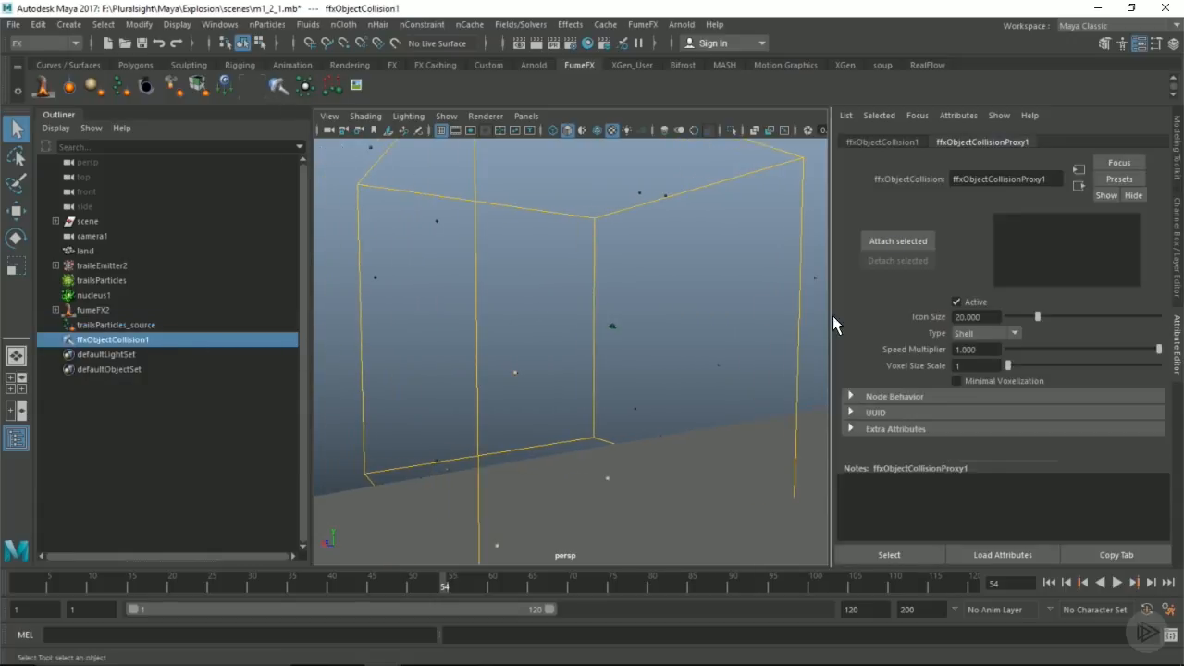
{"action": "left_click", "coordinate": [984, 333]}
{"action": "left_click", "coordinate": [967, 376]}
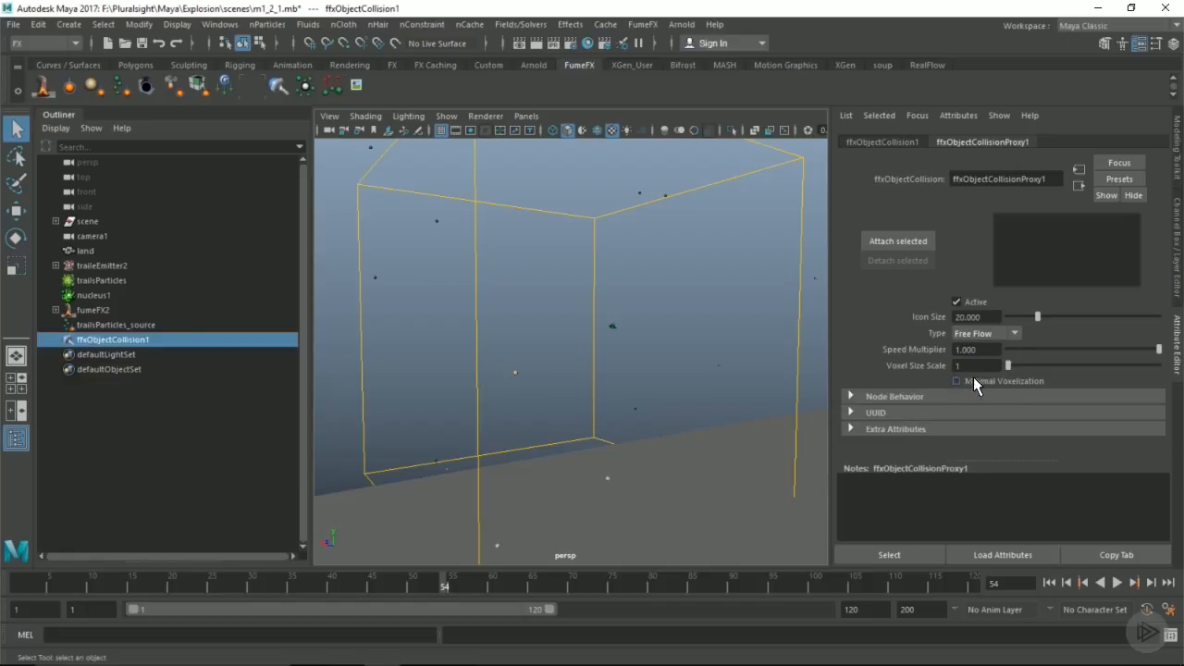
Step: Attach the helicopter's body and main blades to ffxObjectCollision1 at frame 15
{"action": "left_click_drag", "start_coordinate": [173, 587], "coordinate": [137, 586]}
{"action": "middle_click_drag", "start_coordinate": [585, 329], "coordinate": [536, 381], "text": "alt"}
{"action": "right_click_drag", "start_coordinate": [578, 374], "coordinate": [935, 399], "text": "alt"}
{"action": "left_click", "coordinate": [625, 278]}
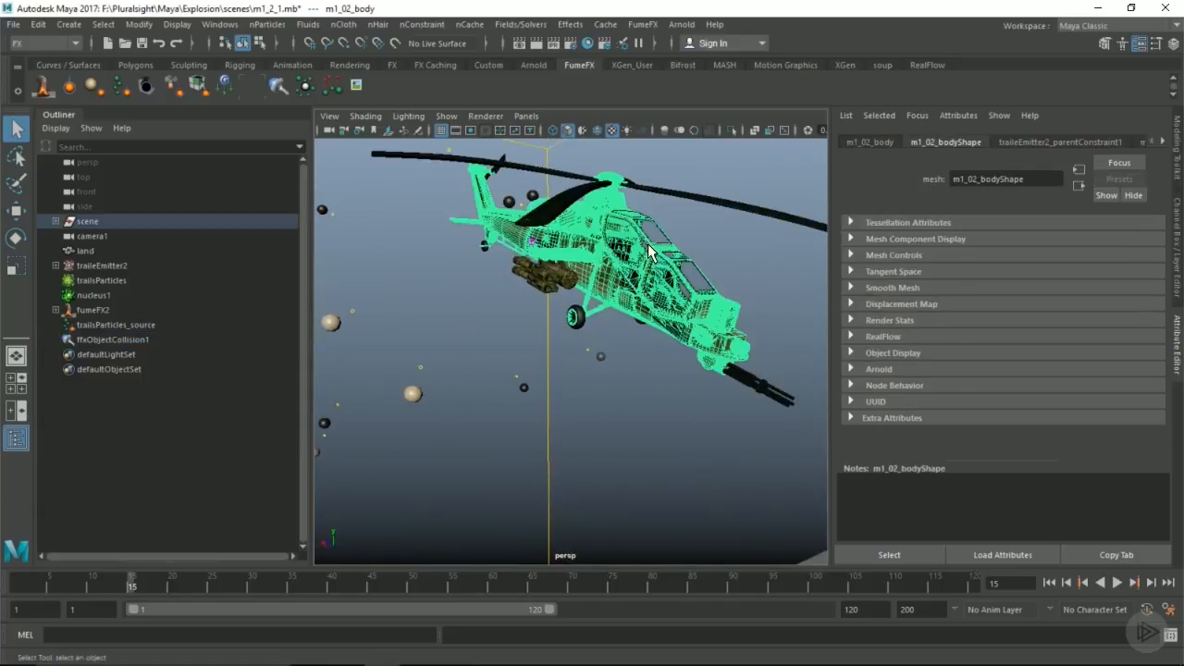
{"action": "left_click", "coordinate": [722, 204]}
{"action": "left_click_drag", "start_coordinate": [722, 203], "coordinate": [648, 300], "text": "alt"}
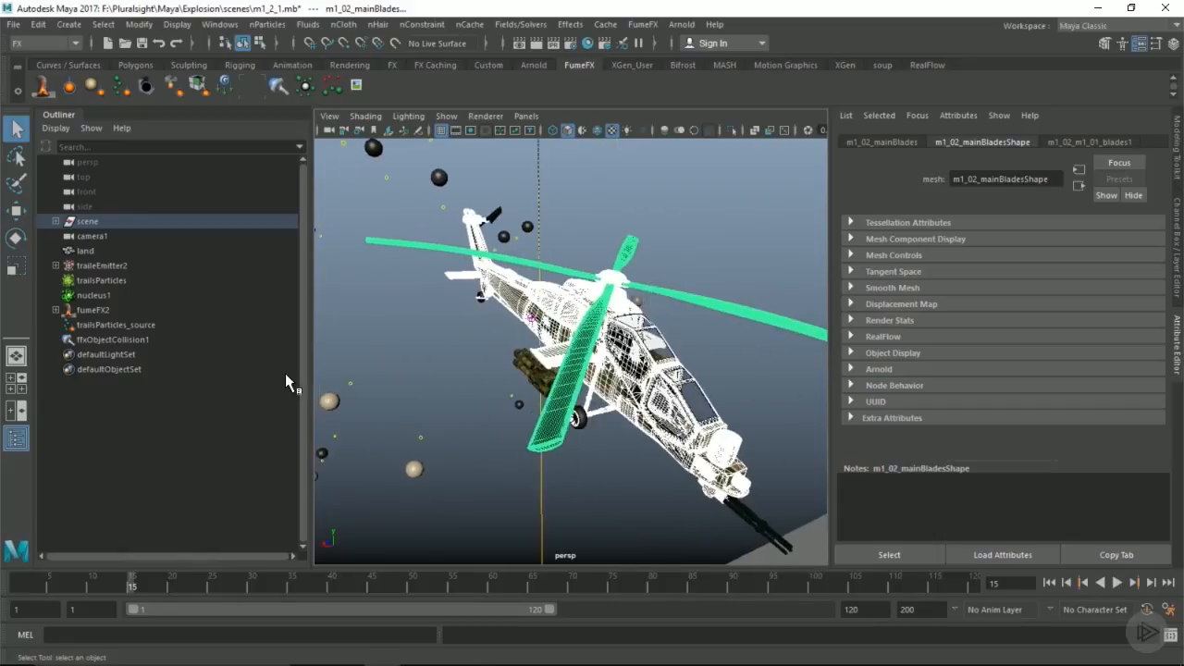
{"action": "left_click", "coordinate": [105, 339]}
{"action": "left_click", "coordinate": [902, 240]}
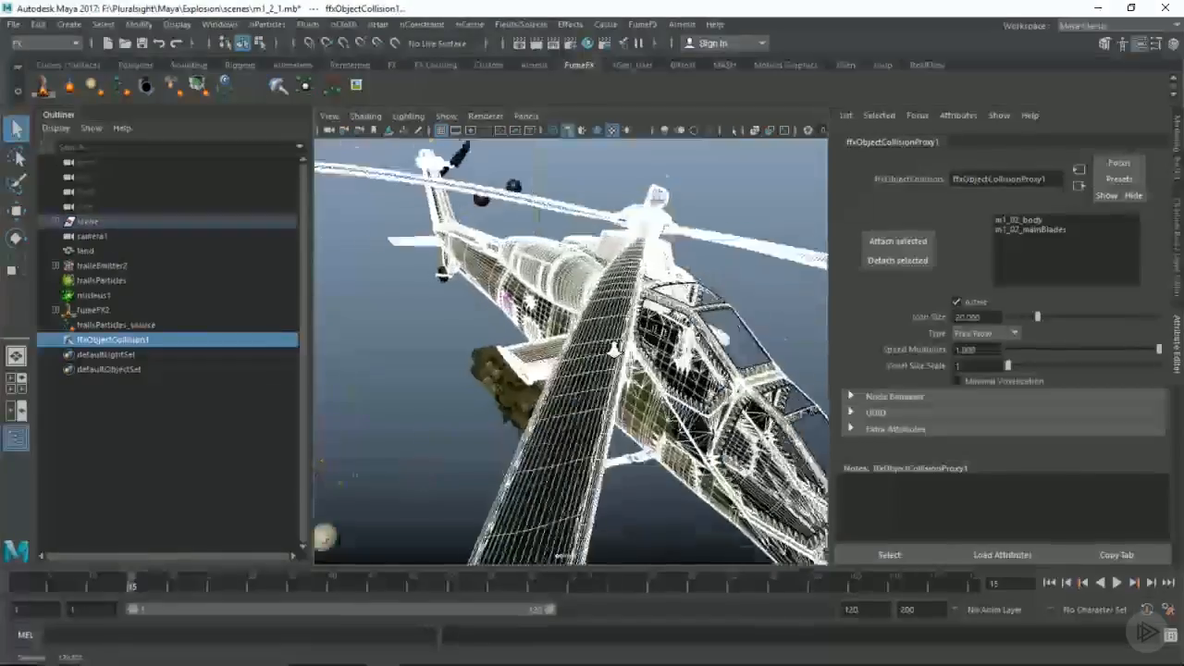
Step: Examine the helicopter's collision geometry around the wing and weapons, and review the available collision types
{"action": "left_click_drag", "start_coordinate": [613, 350], "coordinate": [546, 322], "text": "alt"}
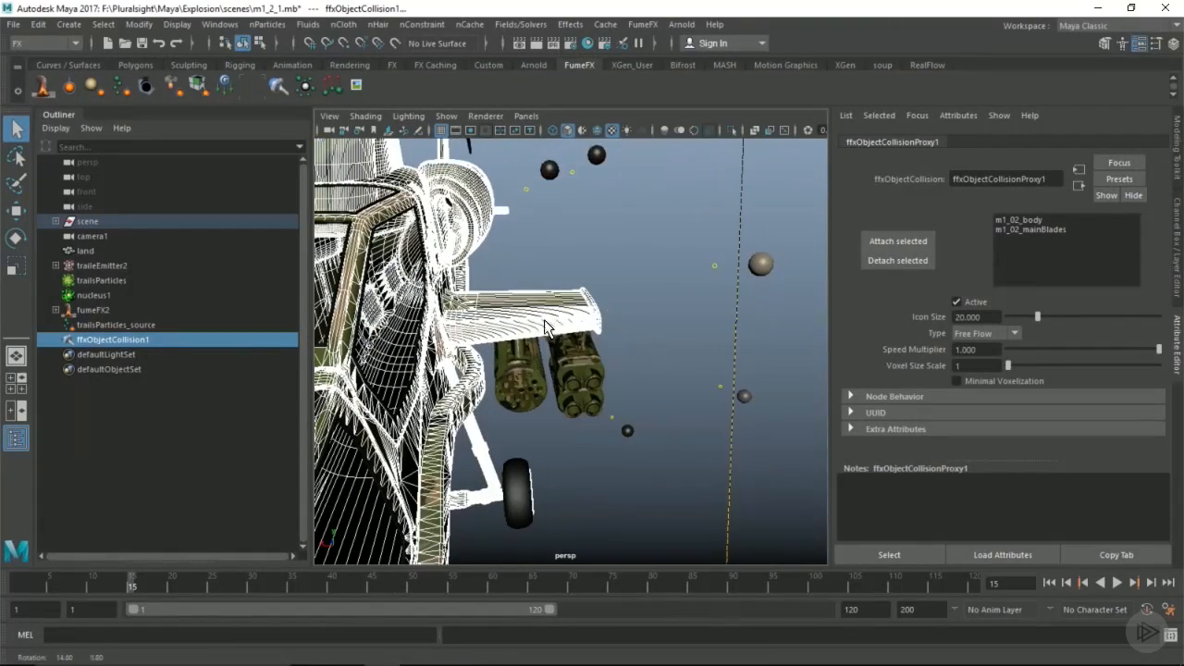
{"action": "left_click", "coordinate": [968, 334]}
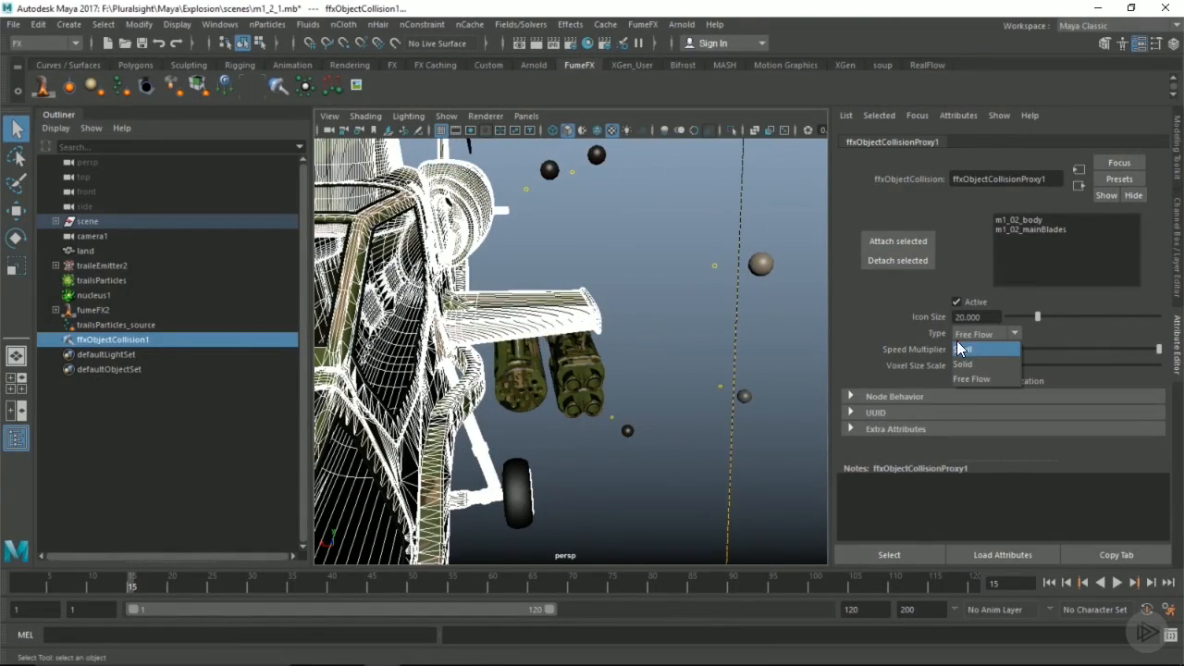
{"action": "left_click", "coordinate": [925, 329]}
{"action": "left_click_drag", "start_coordinate": [532, 318], "coordinate": [716, 315], "text": "alt"}
{"action": "right_click_drag", "start_coordinate": [716, 314], "coordinate": [659, 317], "text": "alt"}
{"action": "middle_click_drag", "start_coordinate": [658, 317], "coordinate": [720, 319], "text": "alt"}
{"action": "left_click_drag", "start_coordinate": [719, 319], "coordinate": [568, 312], "text": "alt"}
{"action": "right_click_drag", "start_coordinate": [568, 312], "coordinate": [666, 311], "text": "alt"}
{"action": "left_click_drag", "start_coordinate": [571, 297], "coordinate": [679, 313], "text": "alt"}
{"action": "middle_click_drag", "start_coordinate": [679, 312], "coordinate": [642, 316], "text": "alt"}
{"action": "right_click_drag", "start_coordinate": [641, 316], "coordinate": [476, 370], "text": "alt"}
{"action": "left_click_drag", "start_coordinate": [477, 370], "coordinate": [526, 400], "text": "alt"}
Step: Scrub to frame 18 to check the helicopter's movement among the particles, and review the collision type again
{"action": "left_click_drag", "start_coordinate": [131, 580], "coordinate": [209, 578]}
{"action": "right_click_drag", "start_coordinate": [585, 328], "coordinate": [475, 340], "text": "alt"}
{"action": "left_click_drag", "start_coordinate": [596, 346], "coordinate": [543, 353], "text": "alt"}
{"action": "left_click_drag", "start_coordinate": [220, 583], "coordinate": [155, 583]}
{"action": "right_click_drag", "start_coordinate": [552, 340], "coordinate": [636, 342], "text": "alt"}
{"action": "left_click_drag", "start_coordinate": [636, 343], "coordinate": [553, 342], "text": "alt"}
{"action": "left_click", "coordinate": [996, 331]}
{"action": "left_click", "coordinate": [996, 331]}
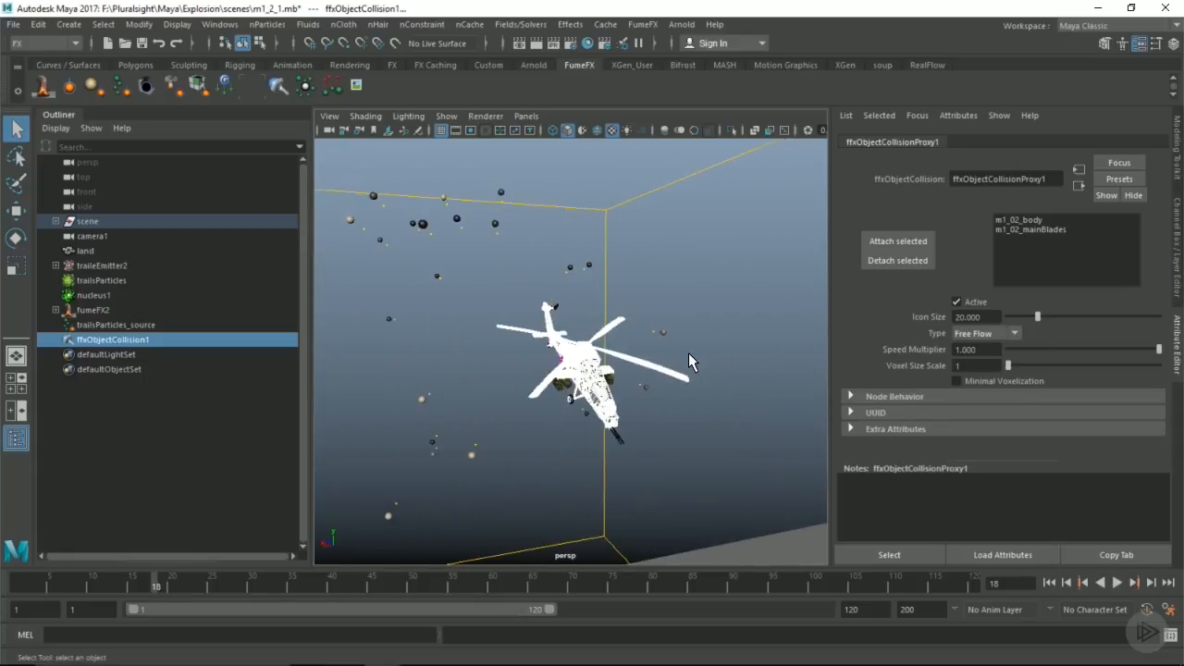
{"action": "left_click", "coordinate": [749, 405]}
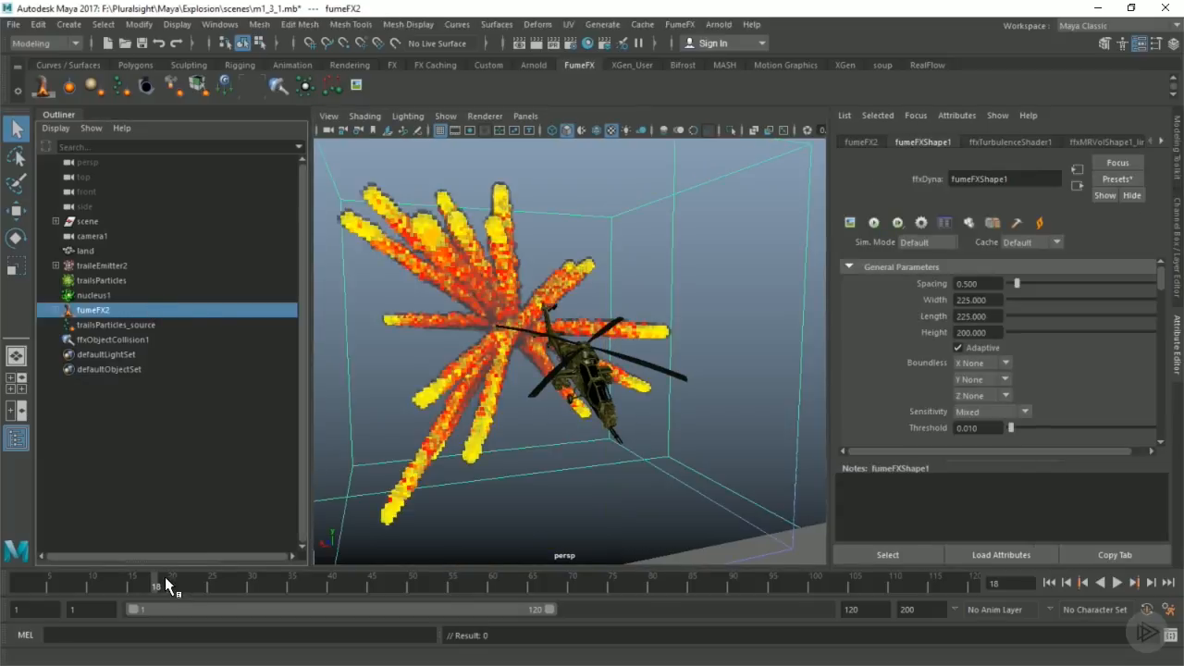
Step: Play back the FumeFX trail simulation, examine the whole explosion from farther away, and stop at frame 34
{"action": "key", "text": "alt+v"}
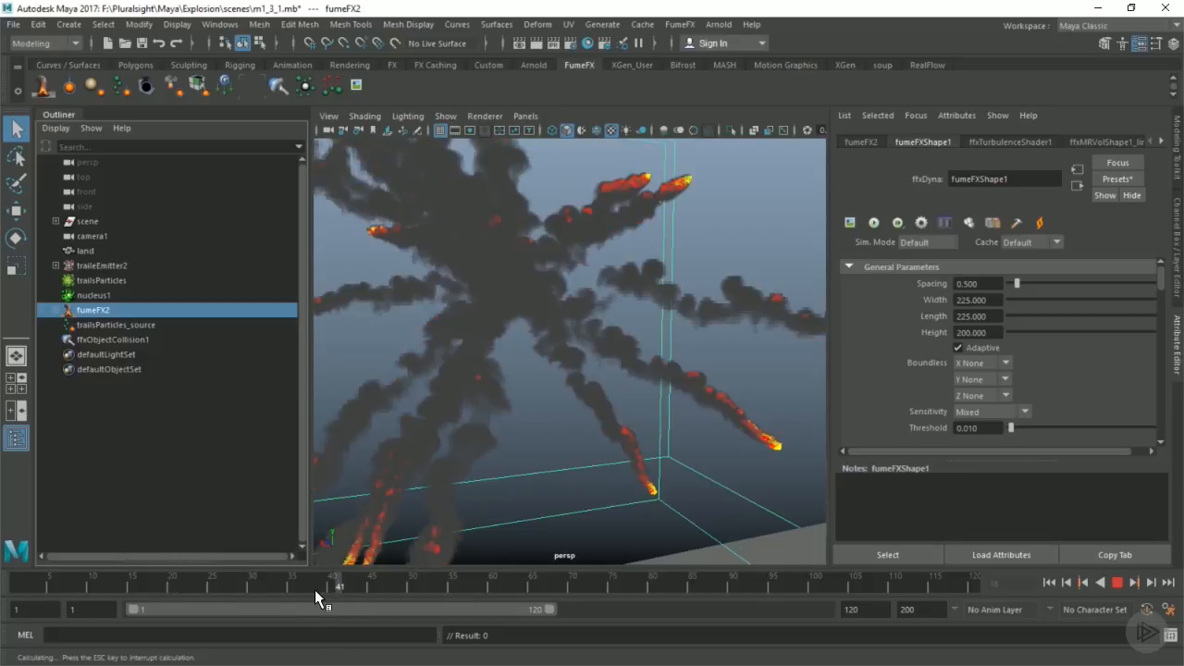
{"action": "key", "text": "alt+v"}
{"action": "scroll", "coordinate": [579, 365], "scroll_direction": "down", "scroll_amount": 10}
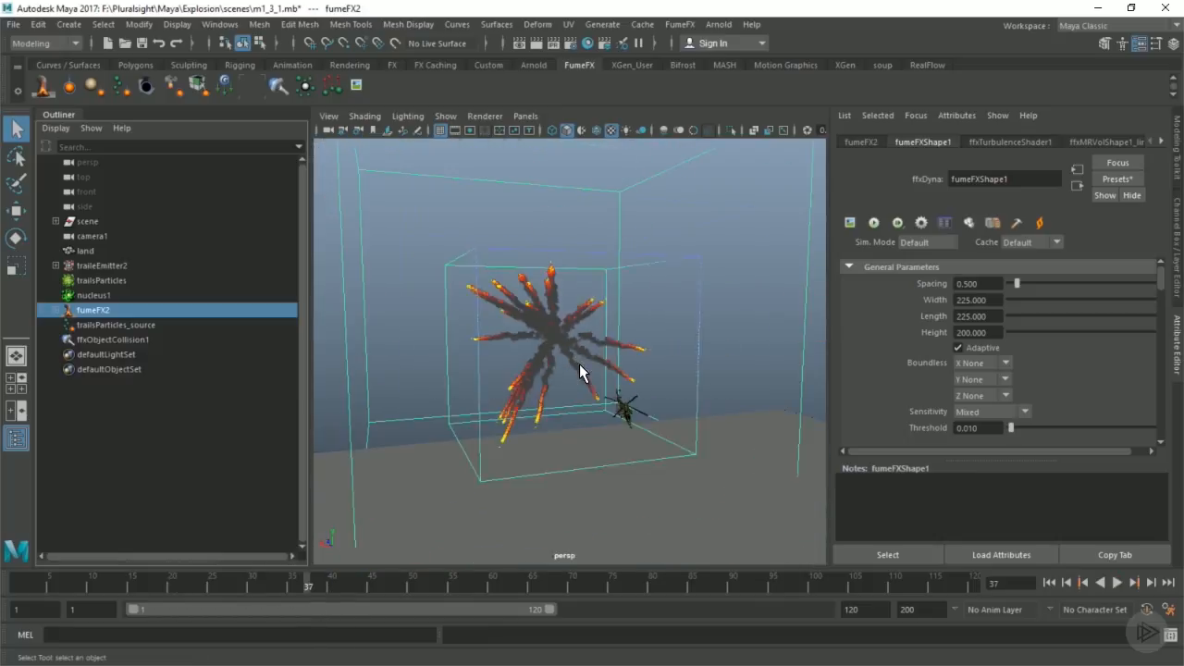
{"action": "mouse_move", "coordinate": [649, 350]}
{"action": "left_mouse_down", "text": "alt"}
{"action": "mouse_move", "coordinate": [666, 346]}
{"action": "mouse_move", "coordinate": [656, 348]}
{"action": "left_mouse_up", "text": "alt"}
{"action": "left_click_drag", "start_coordinate": [171, 578], "coordinate": [288, 572]}
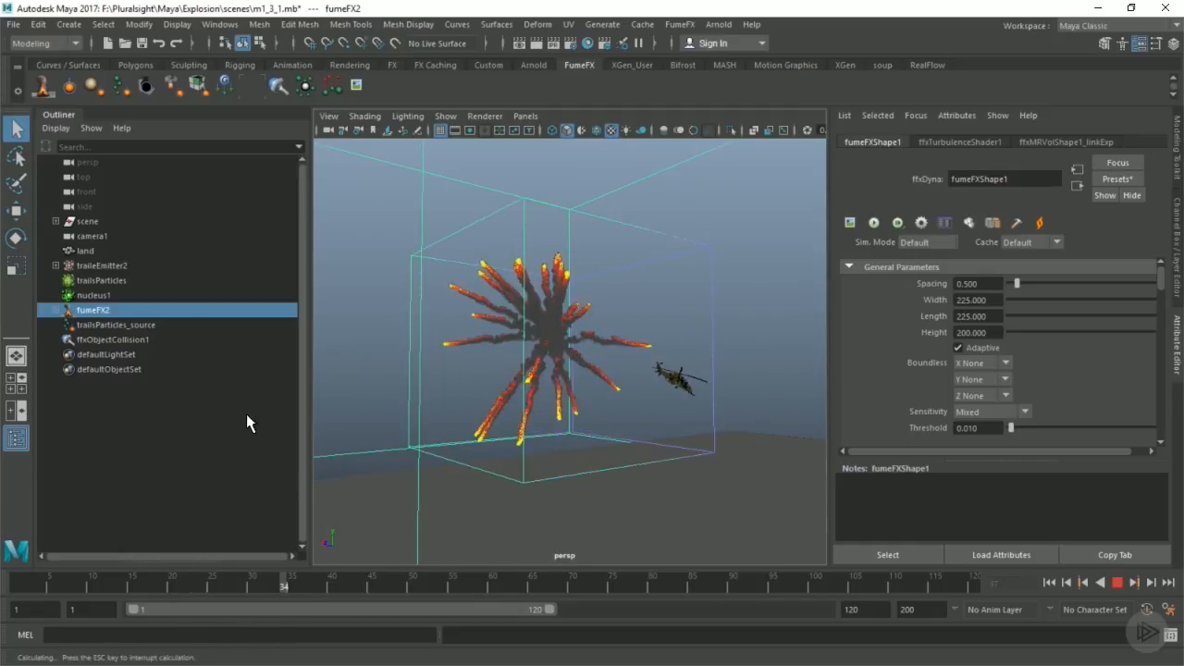
Step: Set the fumeFX2 system Gravity to 0.5
{"action": "scroll", "coordinate": [962, 353], "scroll_direction": "down", "scroll_amount": 10}
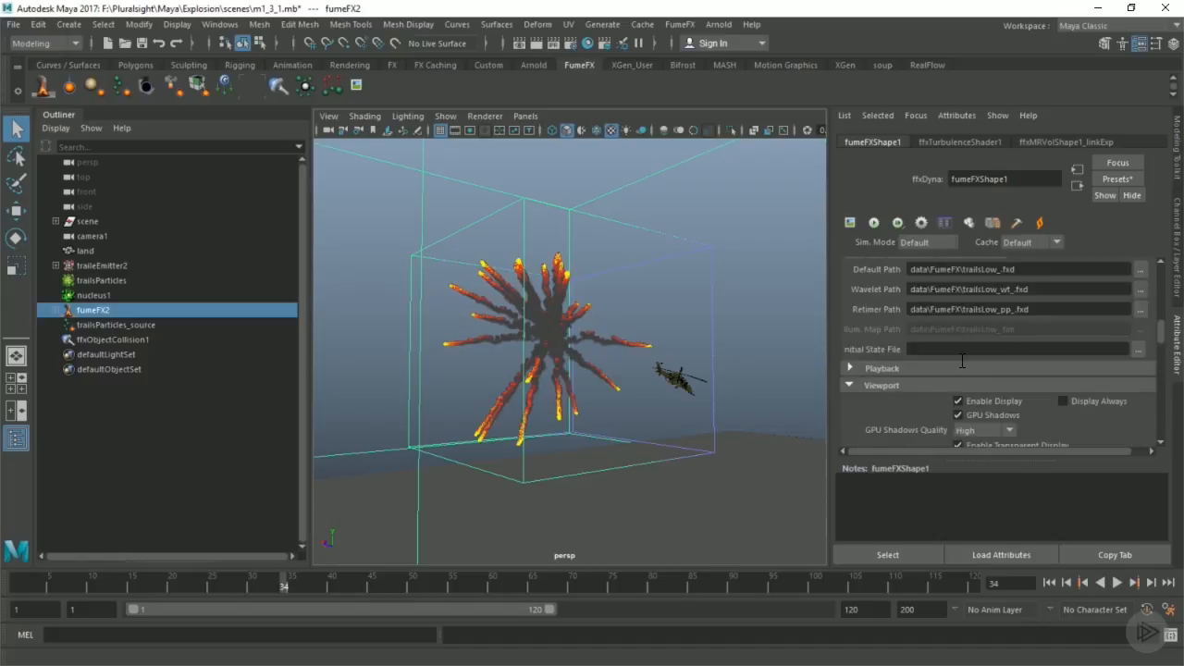
{"action": "scroll", "coordinate": [966, 354], "scroll_direction": "down", "scroll_amount": 5}
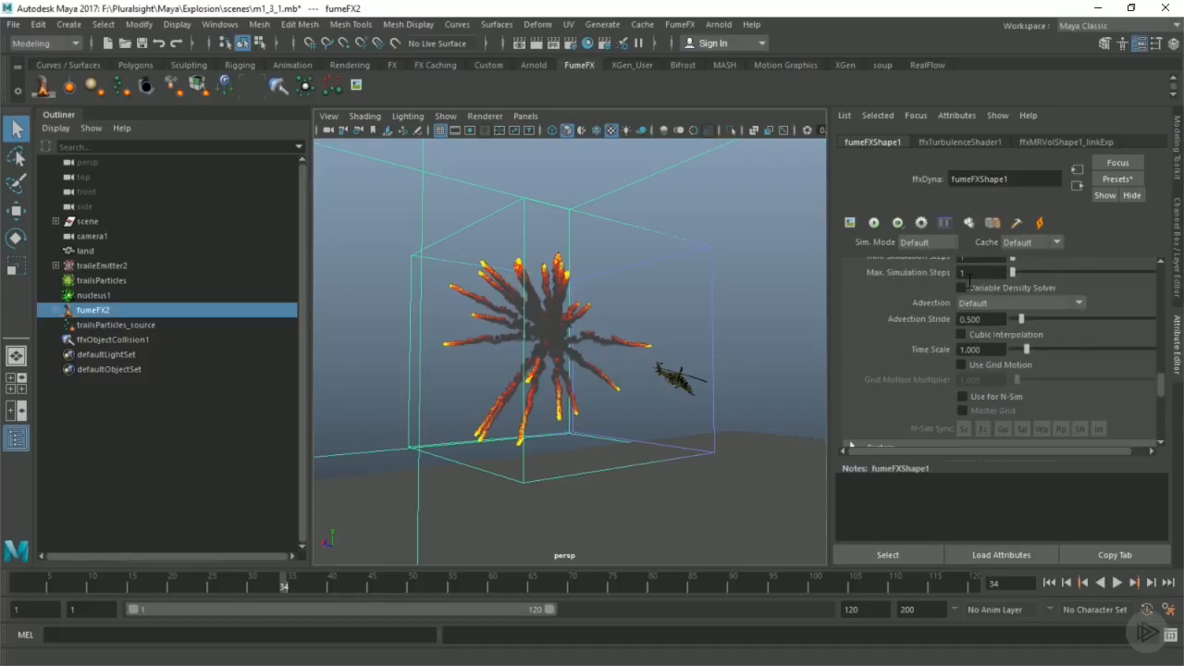
{"action": "left_click", "coordinate": [879, 358]}
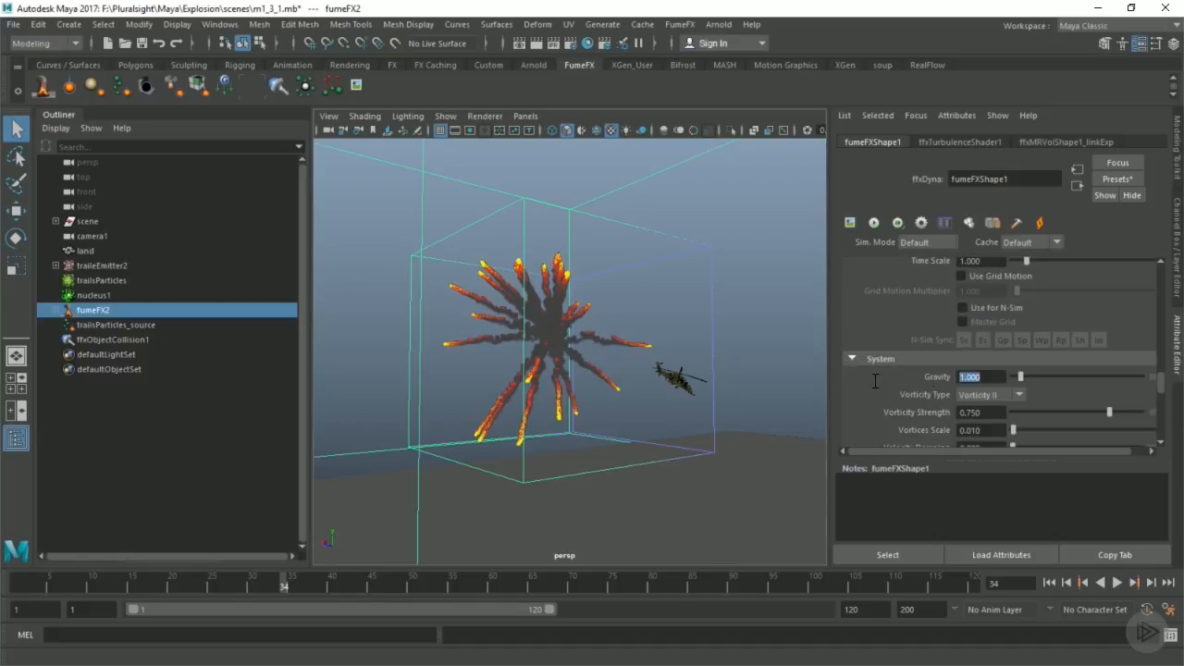
{"action": "type", "text": ".5"}
{"action": "key", "text": "Return"}
Step: Set the X Turbulence of fumeFX2 to 0.05
{"action": "scroll", "coordinate": [799, 352], "scroll_direction": "up", "scroll_amount": 3}
{"action": "scroll", "coordinate": [994, 353], "scroll_direction": "down", "scroll_amount": 4}
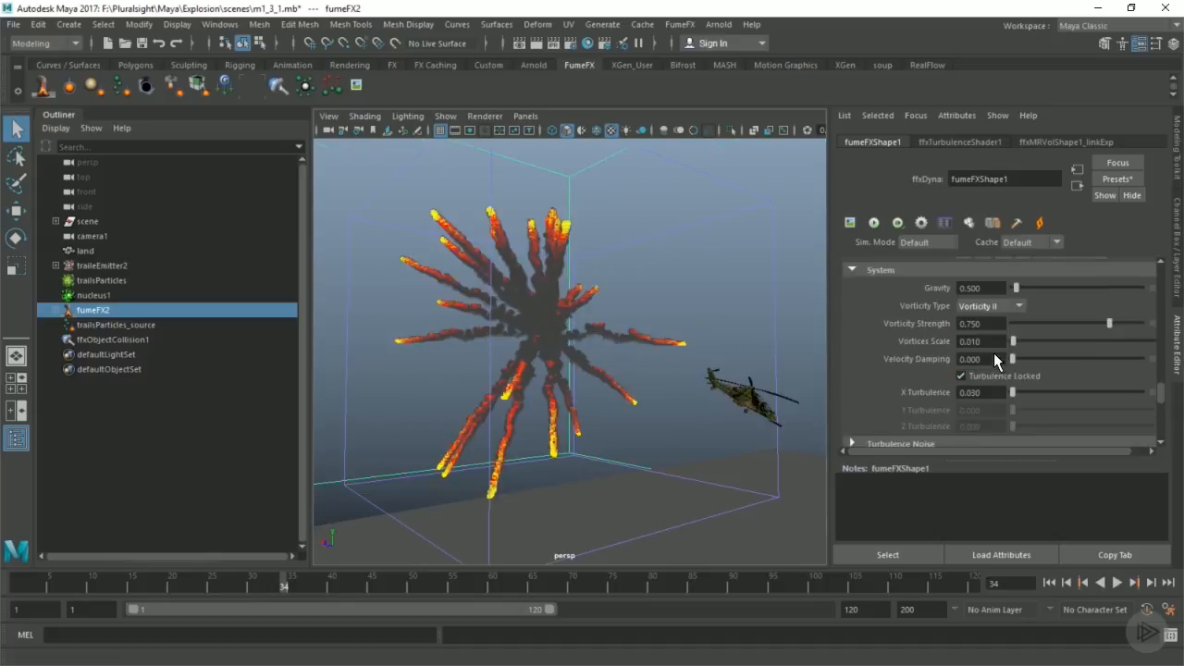
{"action": "double_click", "coordinate": [993, 349]}
{"action": "type", "text": ".05"}
{"action": "key", "text": "Return"}
Step: Set the Turbulence Noise scale of fumeFX2 to 5
{"action": "left_click", "coordinate": [899, 399]}
{"action": "scroll", "coordinate": [897, 315], "scroll_direction": "down", "scroll_amount": 1}
{"action": "scroll", "coordinate": [897, 319], "scroll_direction": "down", "scroll_amount": 1}
{"action": "scroll", "coordinate": [982, 299], "scroll_direction": "up", "scroll_amount": 1}
{"action": "left_click", "coordinate": [999, 374]}
{"action": "double_click", "coordinate": [999, 373]}
{"action": "type", "text": "5"}
{"action": "key", "text": "Return"}
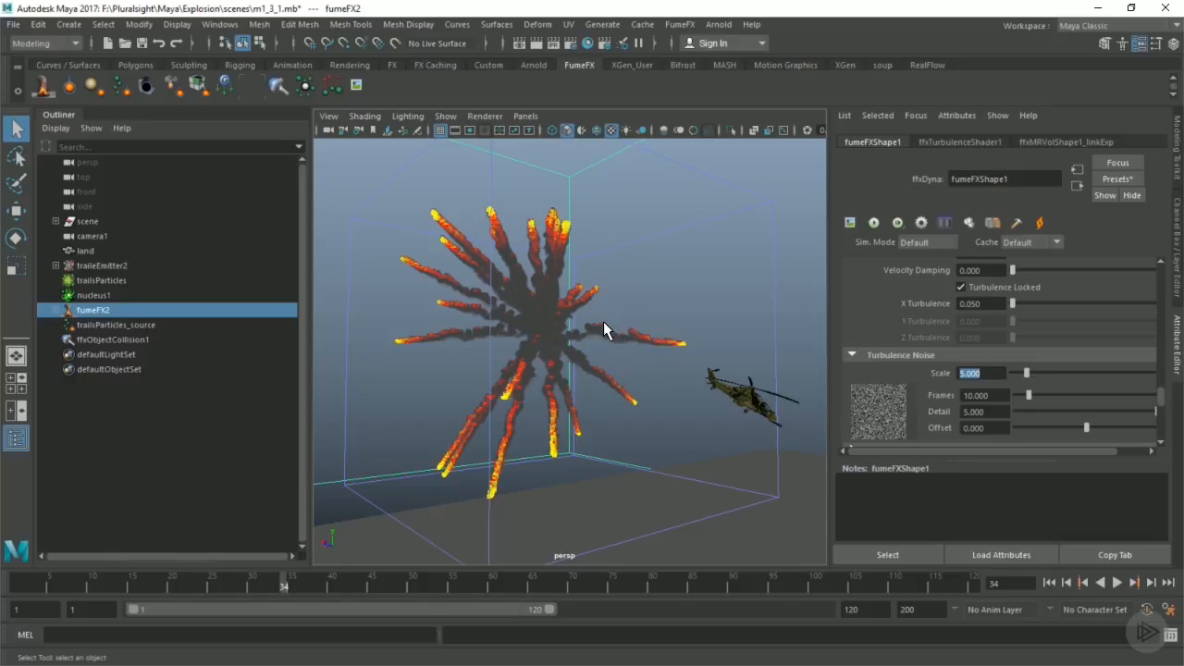
Step: Inspect the trails up close and set the fuel's Burning Process to Model With Oxygen
{"action": "right_click_drag", "start_coordinate": [587, 333], "coordinate": [916, 344], "text": "alt"}
{"action": "left_click_drag", "start_coordinate": [586, 312], "coordinate": [505, 349], "text": "alt"}
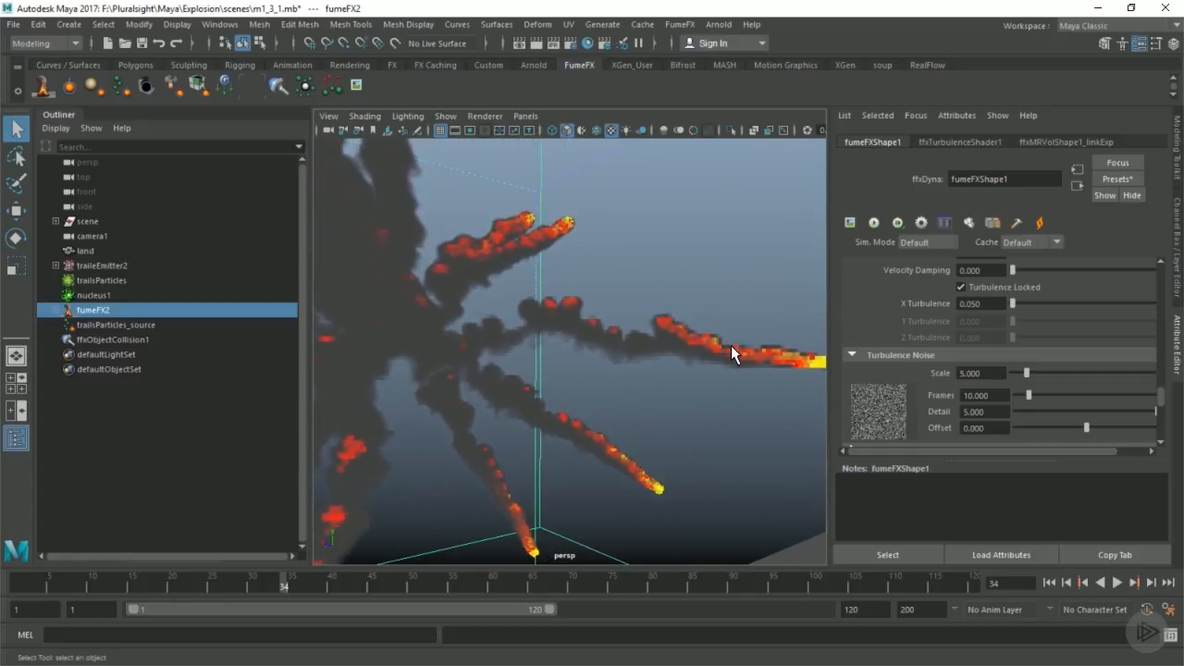
{"action": "right_click_drag", "start_coordinate": [742, 345], "coordinate": [627, 337], "text": "alt"}
{"action": "left_click_drag", "start_coordinate": [627, 336], "coordinate": [613, 338], "text": "alt"}
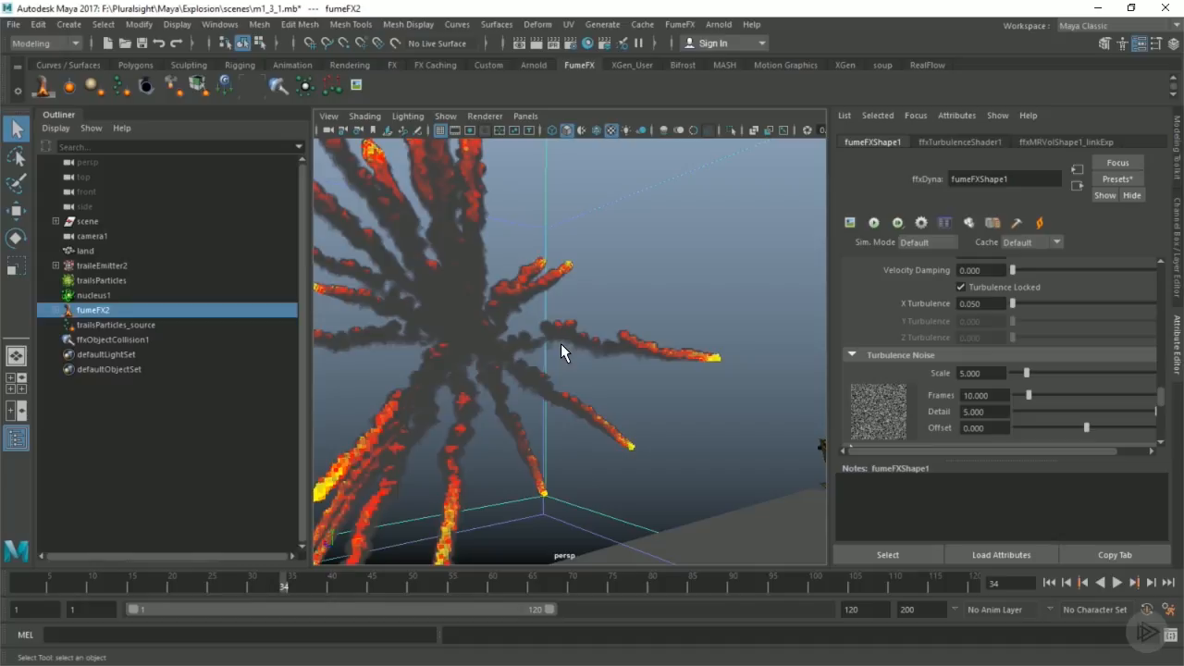
{"action": "scroll", "coordinate": [991, 335], "scroll_direction": "down", "scroll_amount": 3}
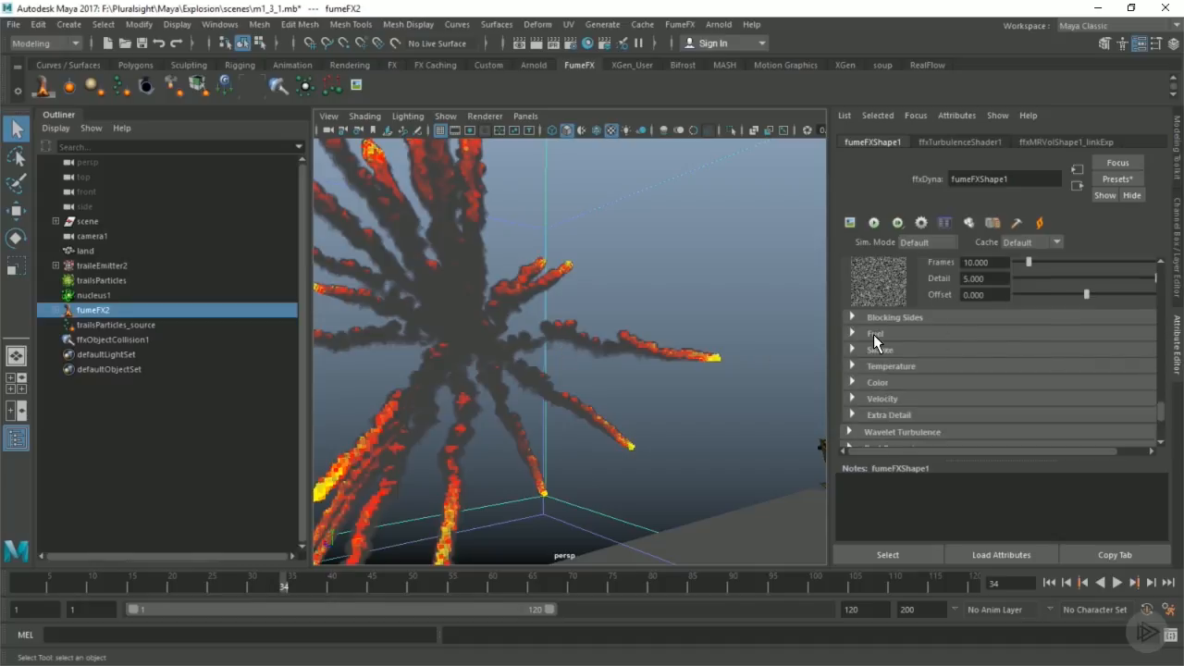
{"action": "left_click", "coordinate": [873, 334]}
{"action": "scroll", "coordinate": [990, 351], "scroll_direction": "down", "scroll_amount": 3}
{"action": "left_click", "coordinate": [984, 318]}
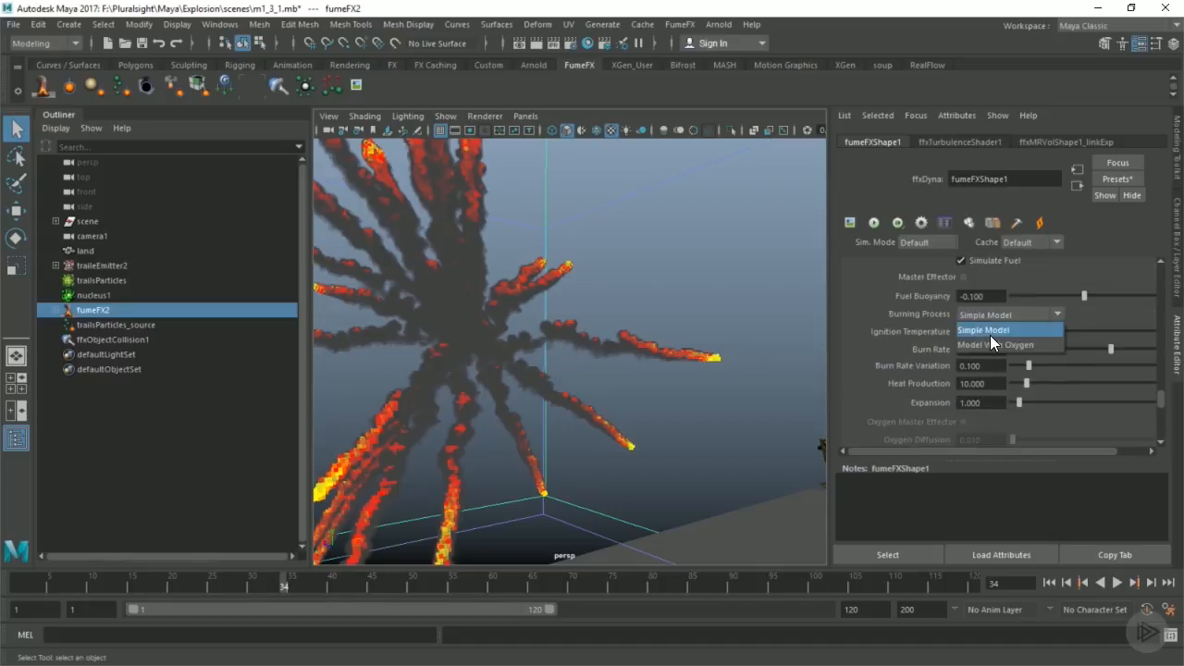
{"action": "left_click", "coordinate": [991, 339]}
Step: Set the fuel's Burn Rate to 50 and scrub the simulation to frame 30
{"action": "left_click_drag", "start_coordinate": [534, 305], "coordinate": [612, 306], "text": "alt"}
{"action": "right_click_drag", "start_coordinate": [612, 306], "coordinate": [655, 305], "text": "alt"}
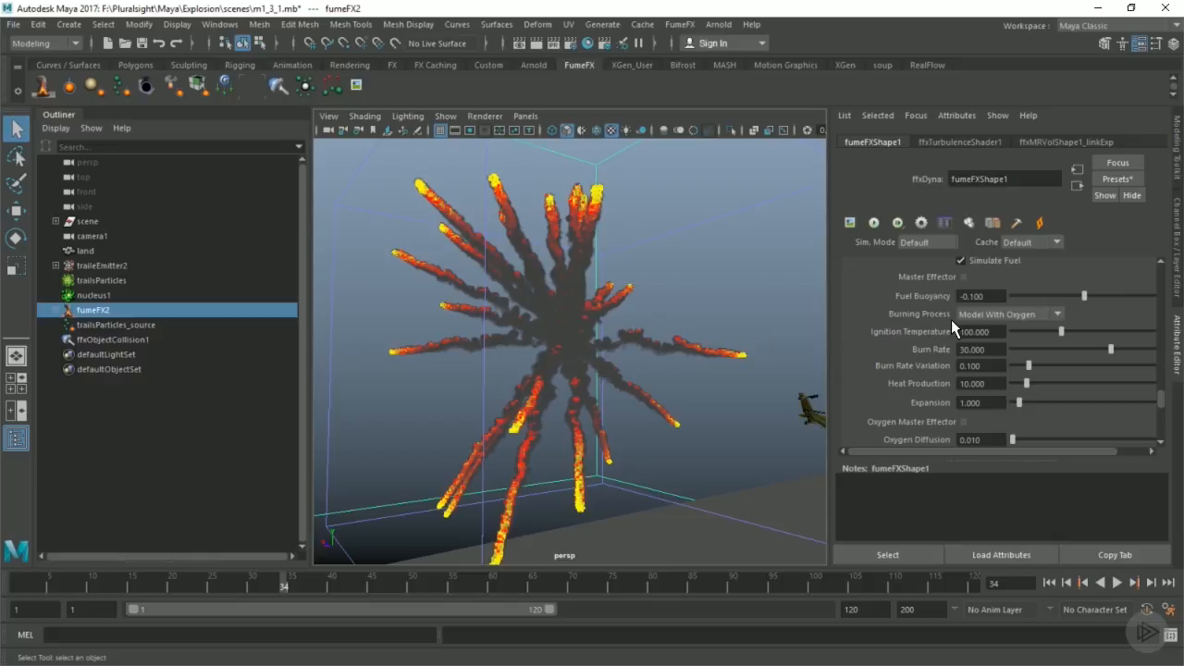
{"action": "left_click_drag", "start_coordinate": [992, 351], "coordinate": [863, 350]}
{"action": "type", "text": "50"}
{"action": "key", "text": "Return"}
{"action": "left_click_drag", "start_coordinate": [256, 578], "coordinate": [233, 578]}
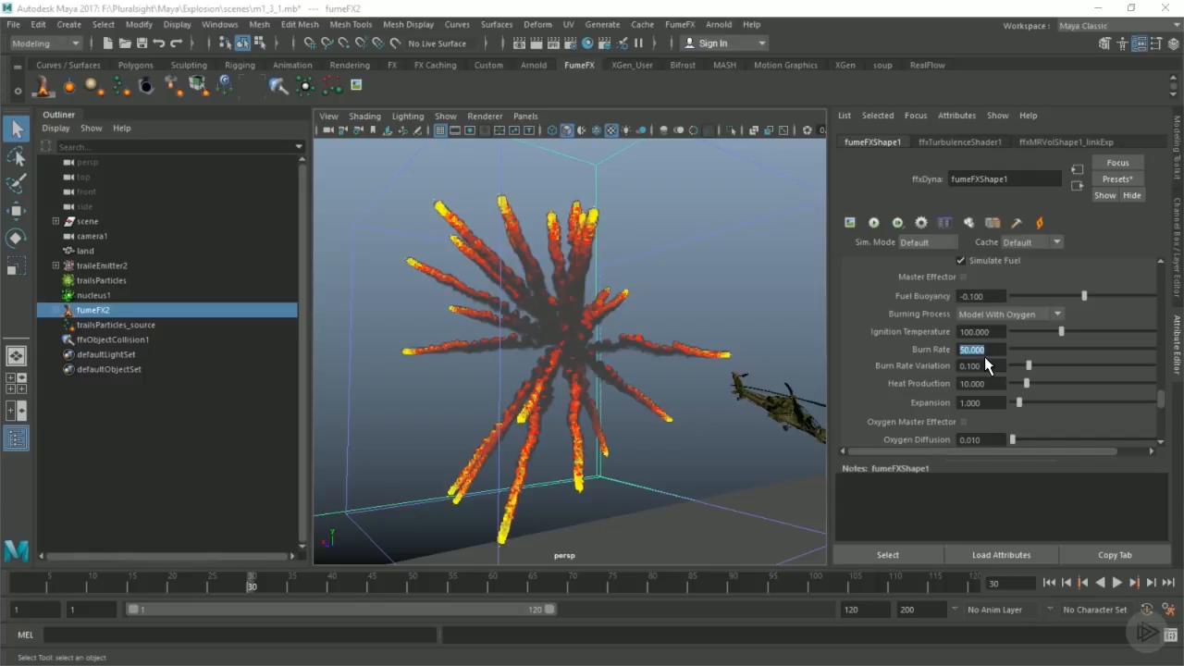
Step: Check the Simulate Color setting of fumeFX2 and the Color settings of trailsParticles_source
{"action": "scroll", "coordinate": [973, 358], "scroll_direction": "down", "scroll_amount": 10}
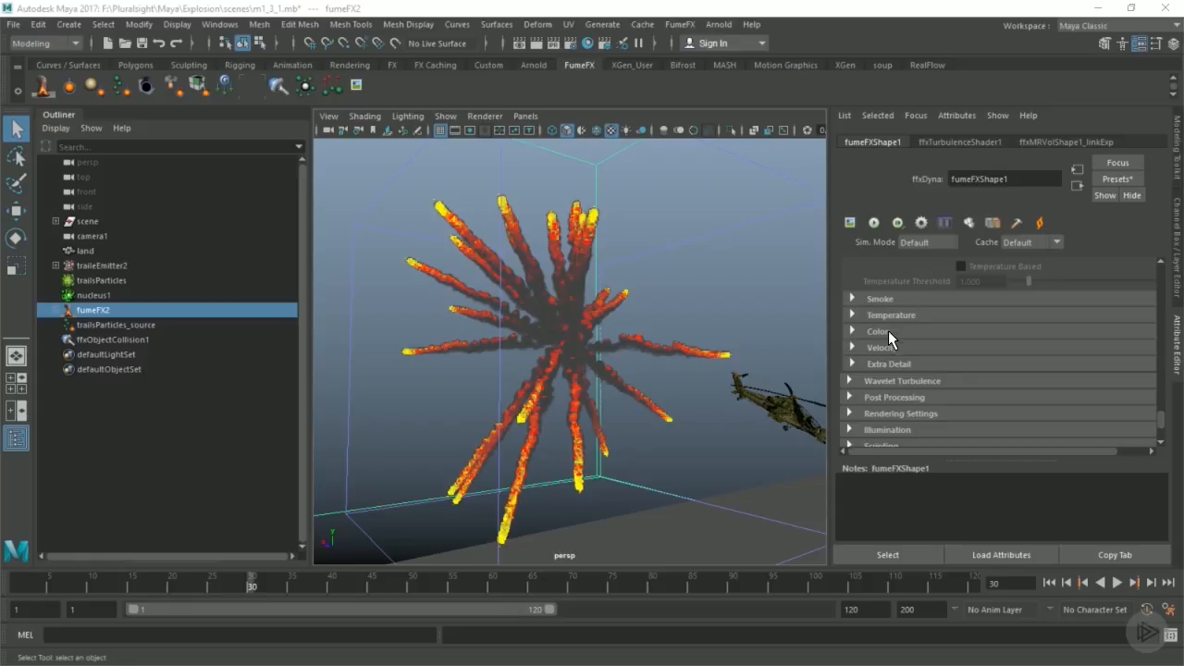
{"action": "left_click", "coordinate": [878, 331]}
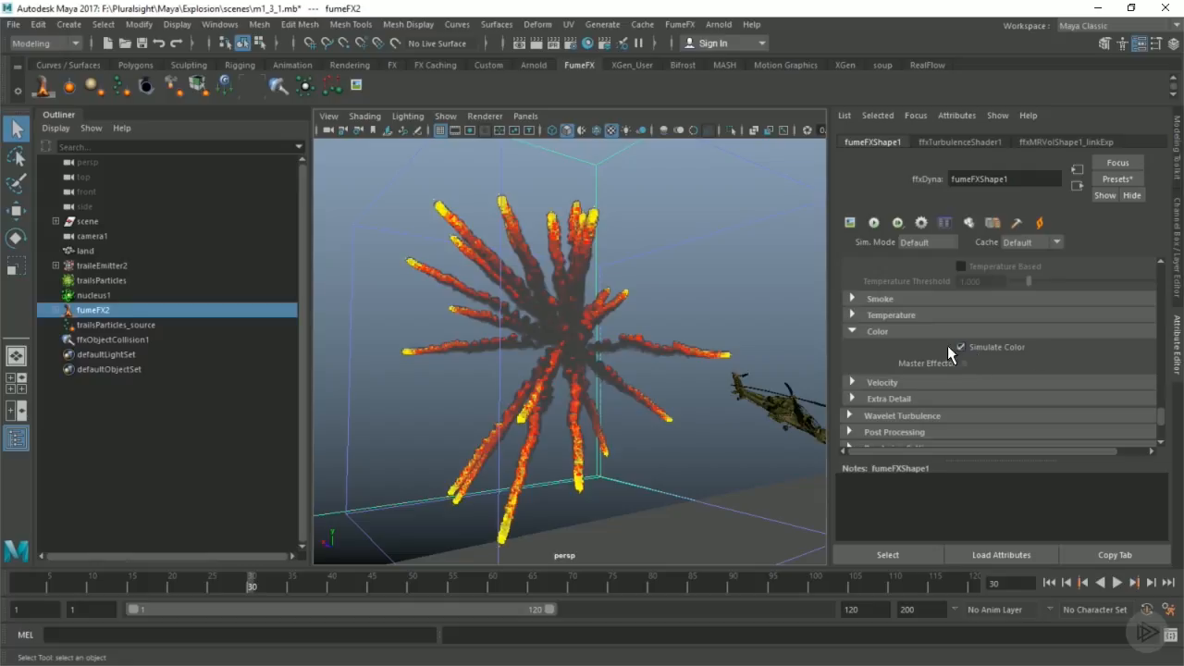
{"action": "left_click", "coordinate": [134, 327]}
{"action": "left_click_drag", "start_coordinate": [1163, 337], "coordinate": [1160, 446]}
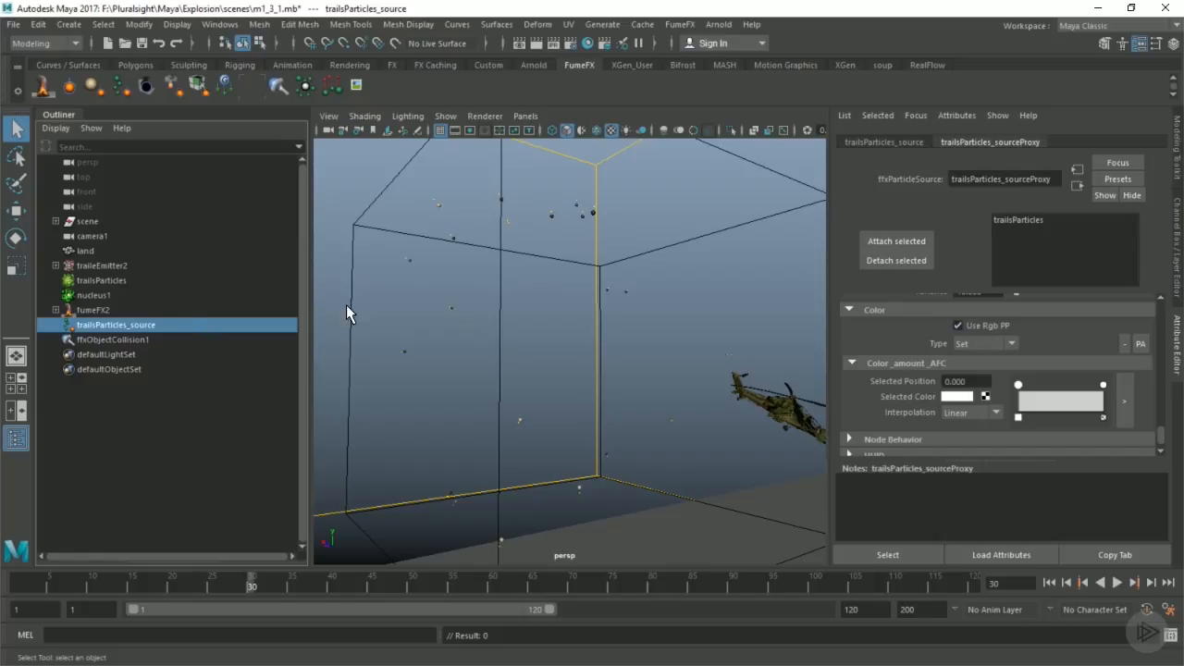
{"action": "left_click", "coordinate": [92, 310]}
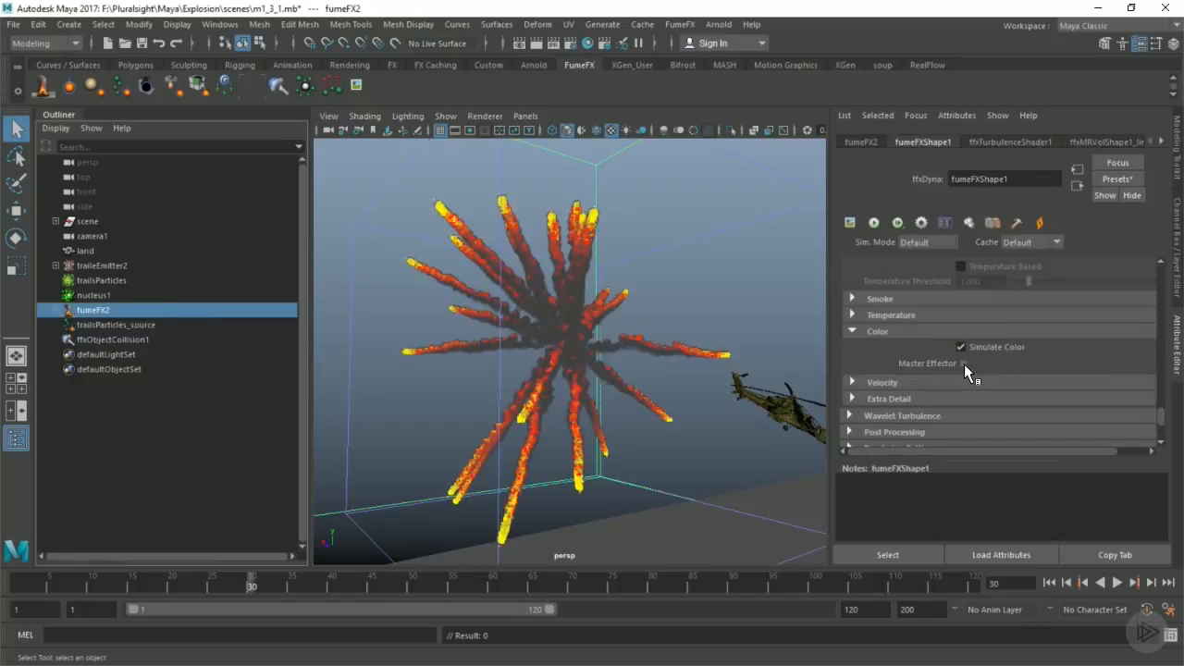
Step: Return to frame 1 and set the Spacing of fumeFX2 to 0.25 in the general parameters
{"action": "left_click", "coordinate": [1048, 582]}
{"action": "scroll", "coordinate": [1026, 348], "scroll_direction": "down", "scroll_amount": 3}
{"action": "scroll", "coordinate": [1053, 378], "scroll_direction": "up", "scroll_amount": 13}
{"action": "scroll", "coordinate": [1053, 378], "scroll_direction": "up", "scroll_amount": 5}
{"action": "left_click_drag", "start_coordinate": [1163, 363], "coordinate": [1015, 283]}
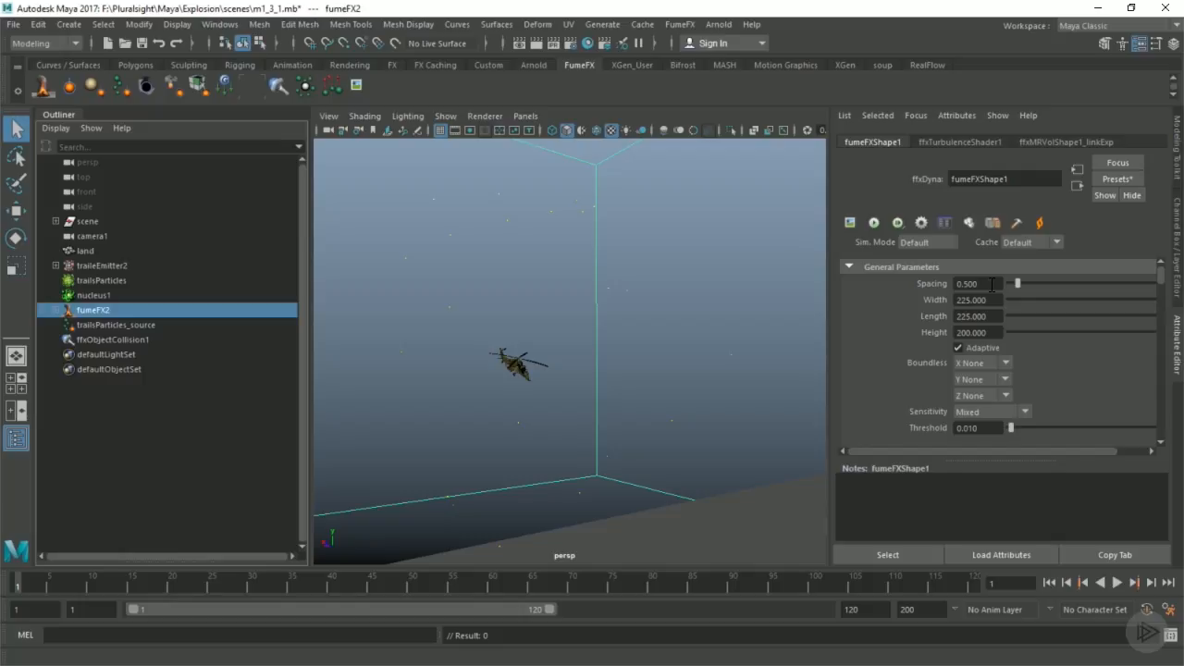
{"action": "scroll", "coordinate": [989, 374], "scroll_direction": "down", "scroll_amount": 2}
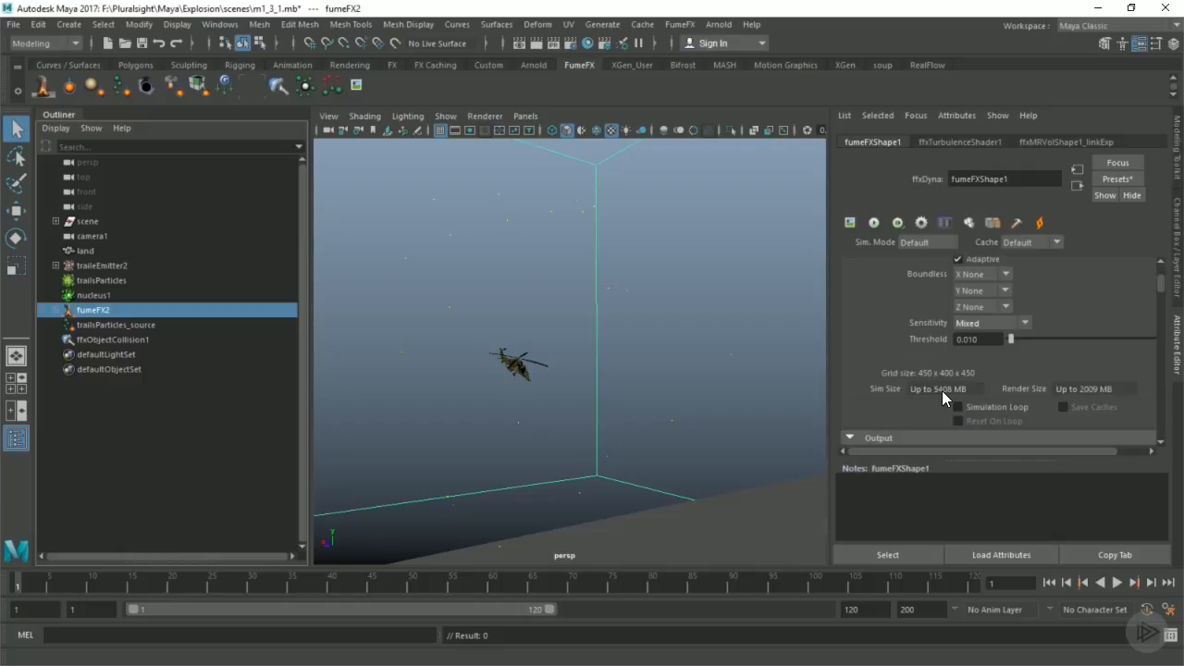
{"action": "scroll", "coordinate": [945, 389], "scroll_direction": "up", "scroll_amount": 2}
{"action": "left_click_drag", "start_coordinate": [986, 284], "coordinate": [904, 288]}
{"action": "type", "text": ".25"}
{"action": "key", "text": "Return"}
{"action": "scroll", "coordinate": [1006, 293], "scroll_direction": "down", "scroll_amount": 1}
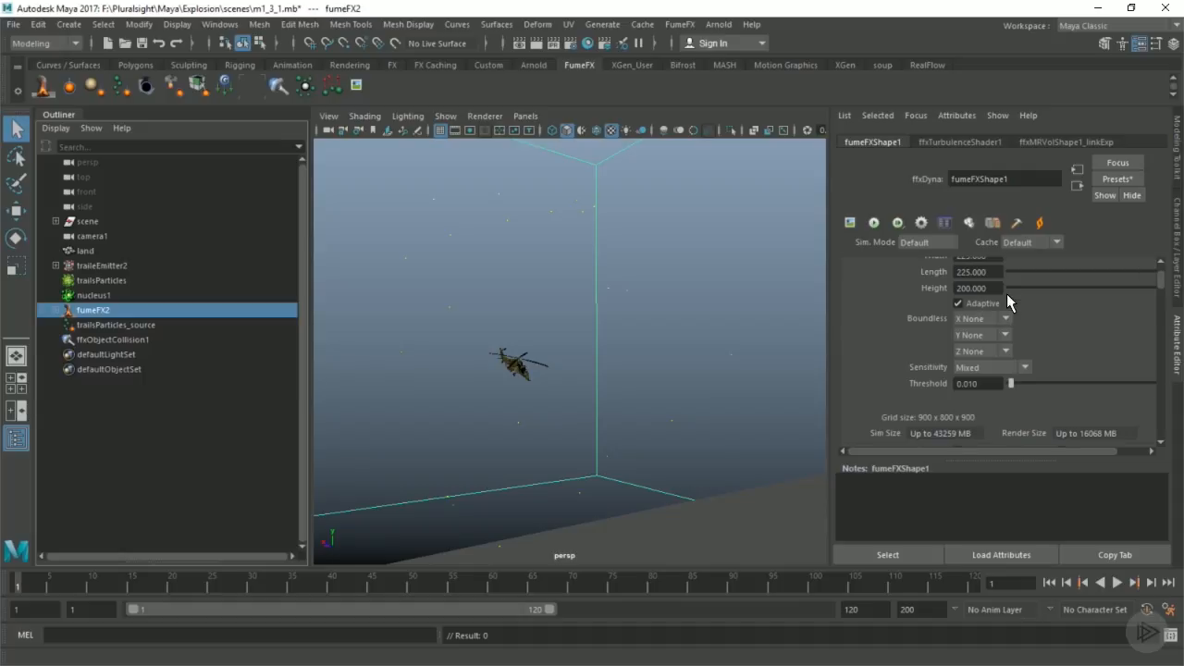
Step: Frame the fumeFX2 container, play the animation and scrub to frame 51 to examine the particles' spread
{"action": "key", "text": "f"}
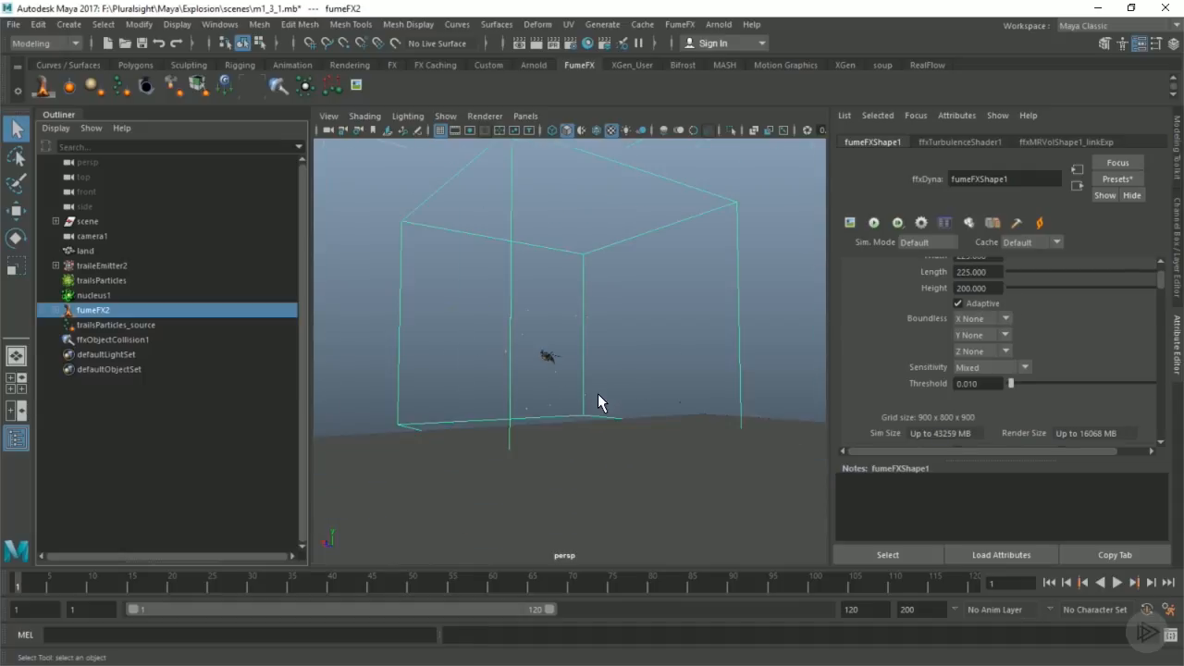
{"action": "left_click_drag", "start_coordinate": [579, 382], "coordinate": [311, 533], "text": "alt"}
{"action": "key", "text": "alt+v"}
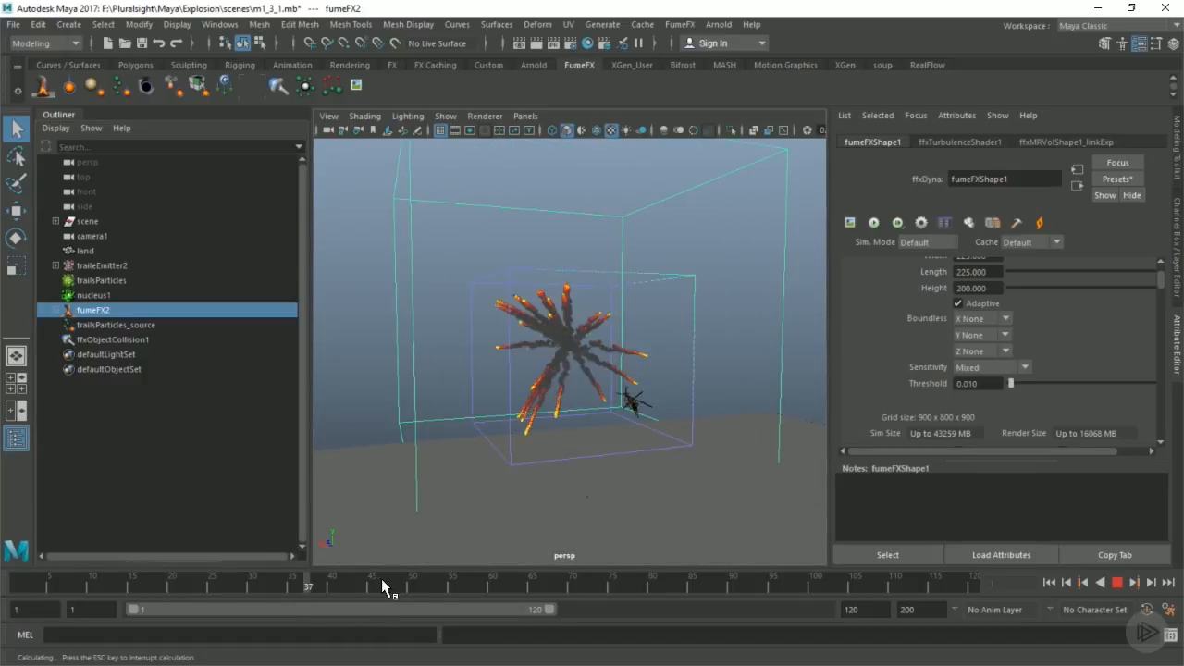
{"action": "left_click", "coordinate": [201, 471]}
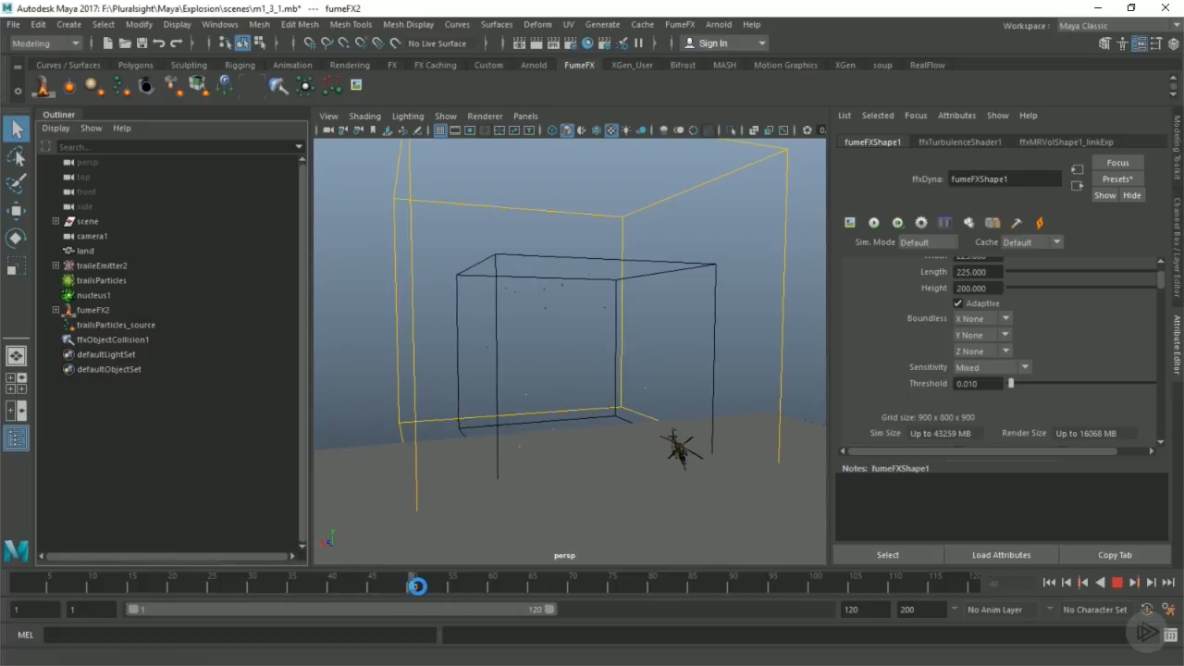
{"action": "left_click_drag", "start_coordinate": [490, 584], "coordinate": [420, 584]}
{"action": "left_click_drag", "start_coordinate": [571, 346], "coordinate": [666, 324], "text": "alt"}
{"action": "left_click_drag", "start_coordinate": [792, 260], "coordinate": [794, 262]}
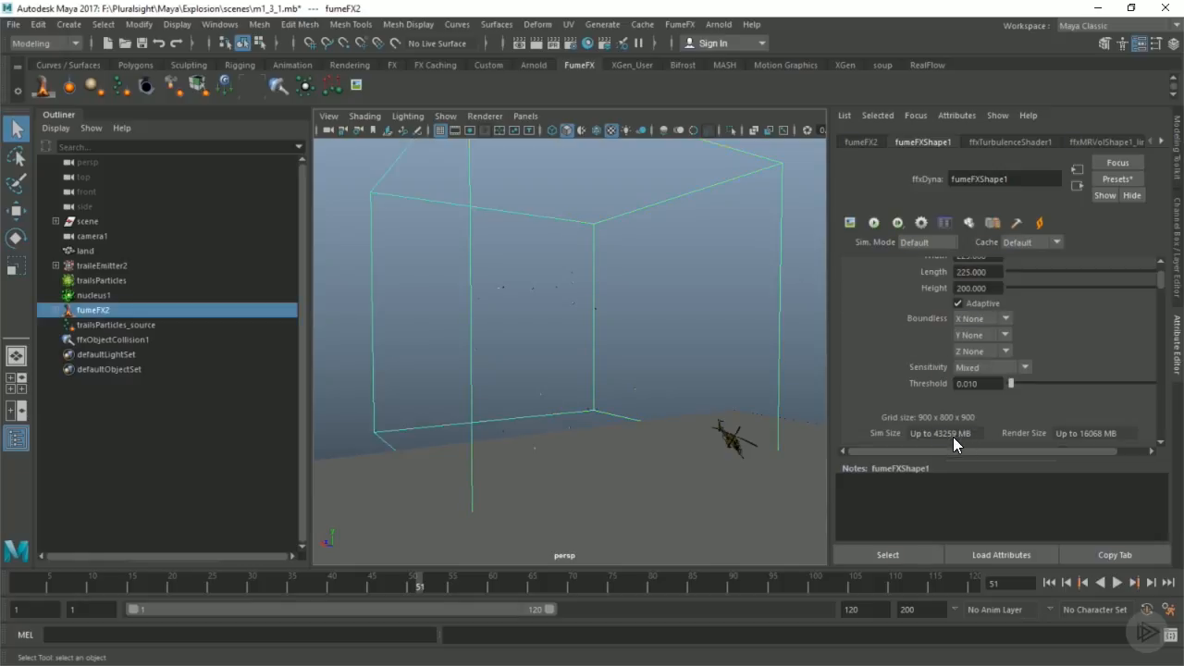
Step: Review the grid size, simulation and fuel settings of fumeFX2, and rewind the scene to frame 1
{"action": "scroll", "coordinate": [979, 400], "scroll_direction": "up", "scroll_amount": 2}
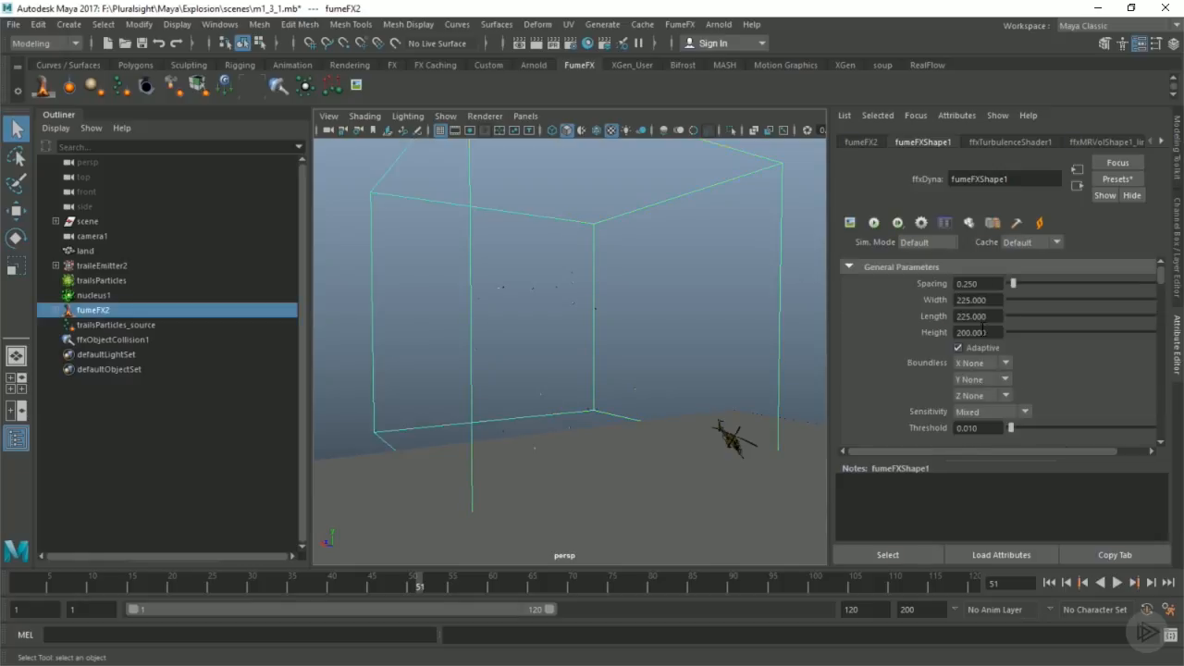
{"action": "scroll", "coordinate": [984, 352], "scroll_direction": "down", "scroll_amount": 2}
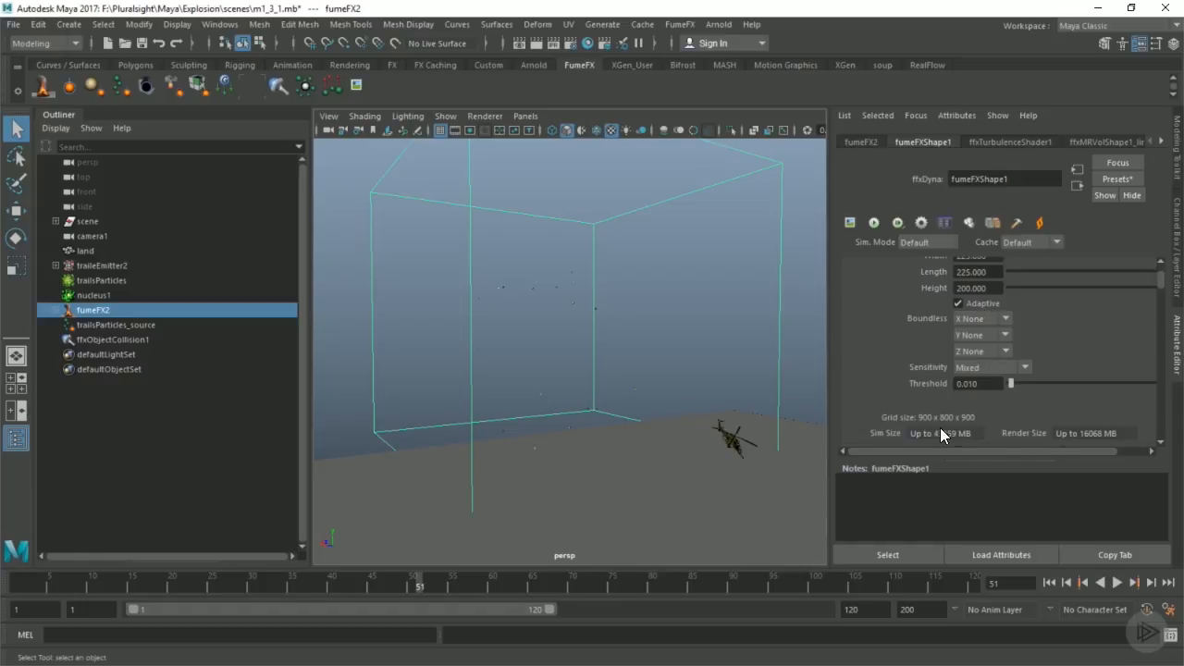
{"action": "left_click_drag", "start_coordinate": [528, 380], "coordinate": [610, 383], "text": "alt"}
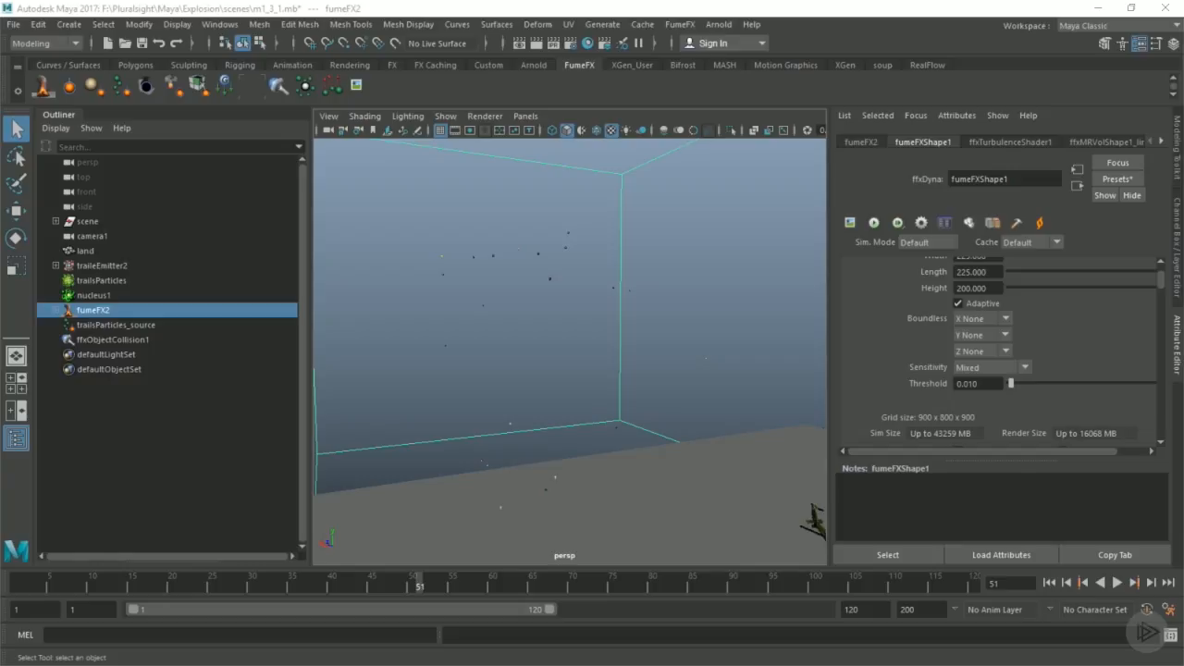
{"action": "left_click", "coordinate": [98, 335]}
{"action": "left_click", "coordinate": [101, 323]}
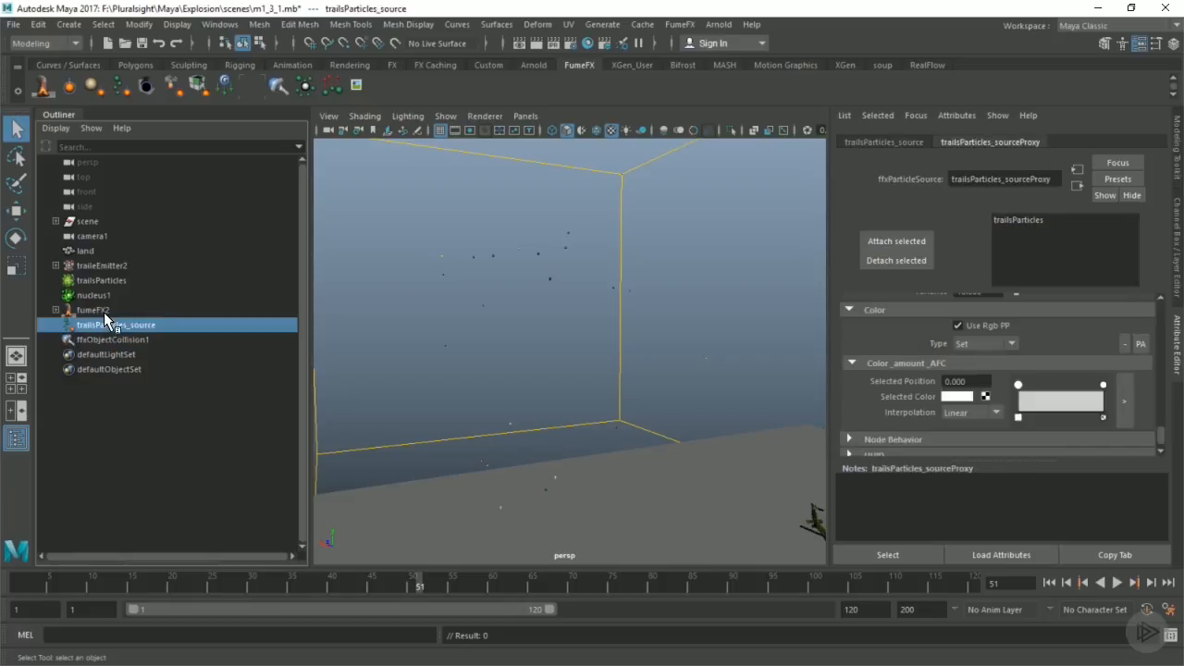
{"action": "left_click", "coordinate": [98, 311]}
{"action": "scroll", "coordinate": [917, 338], "scroll_direction": "up", "scroll_amount": 2}
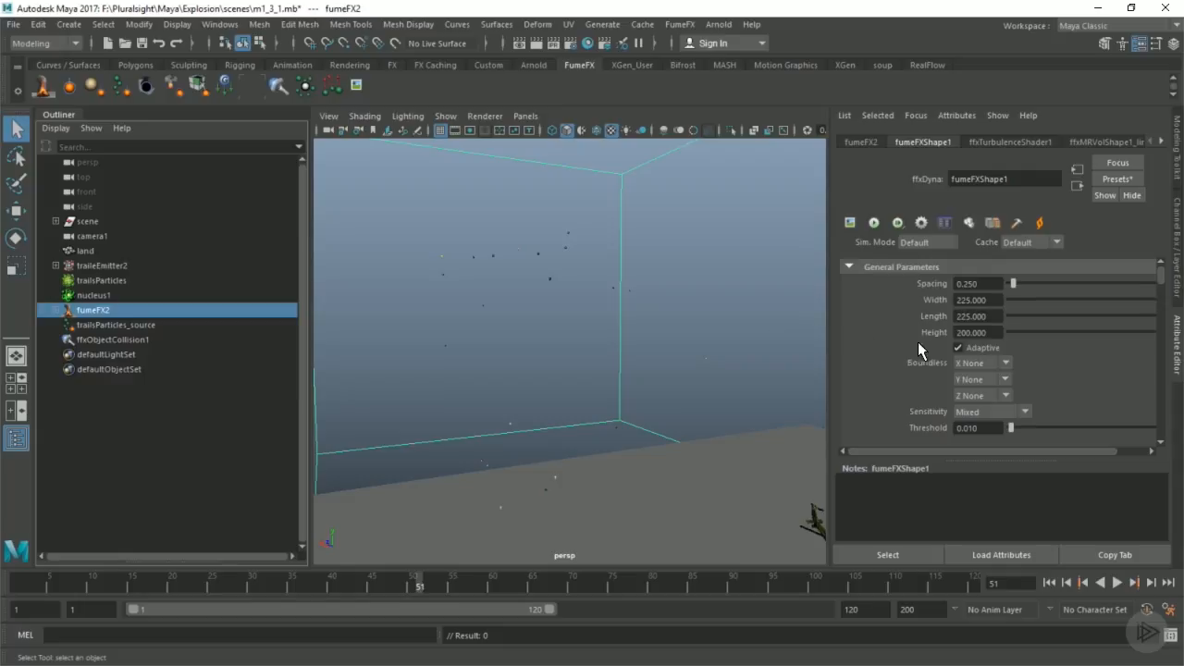
{"action": "scroll", "coordinate": [917, 341], "scroll_direction": "down", "scroll_amount": 5}
{"action": "scroll", "coordinate": [918, 341], "scroll_direction": "down", "scroll_amount": 6}
{"action": "scroll", "coordinate": [919, 353], "scroll_direction": "down", "scroll_amount": 4}
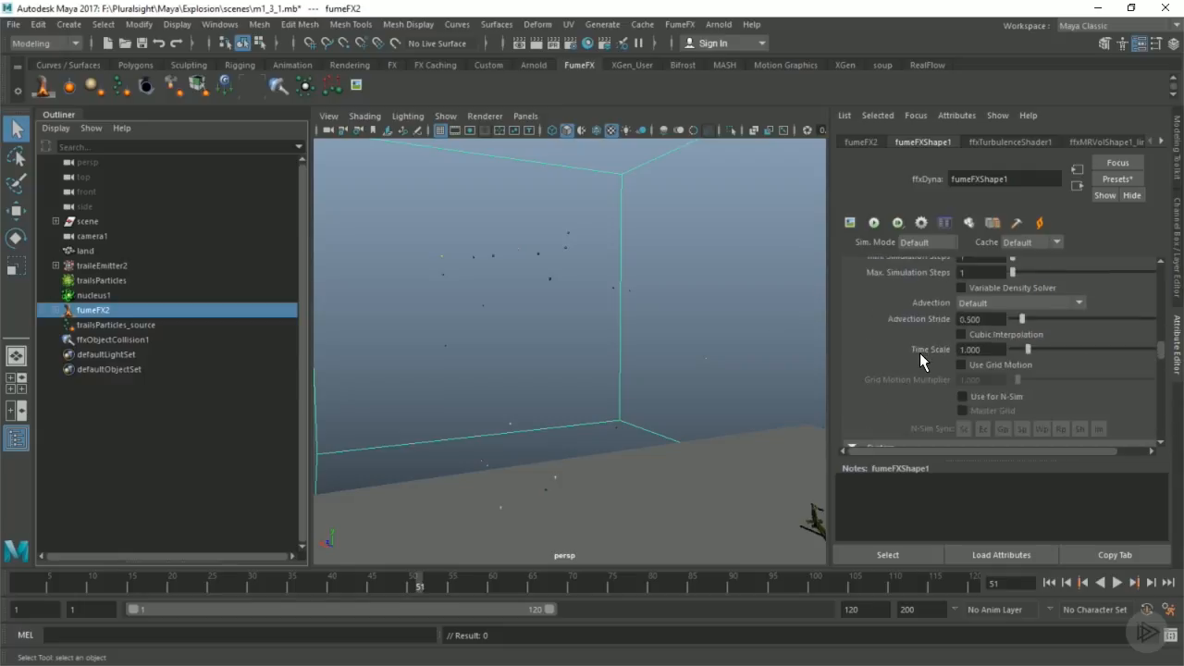
{"action": "scroll", "coordinate": [919, 354], "scroll_direction": "down", "scroll_amount": 6}
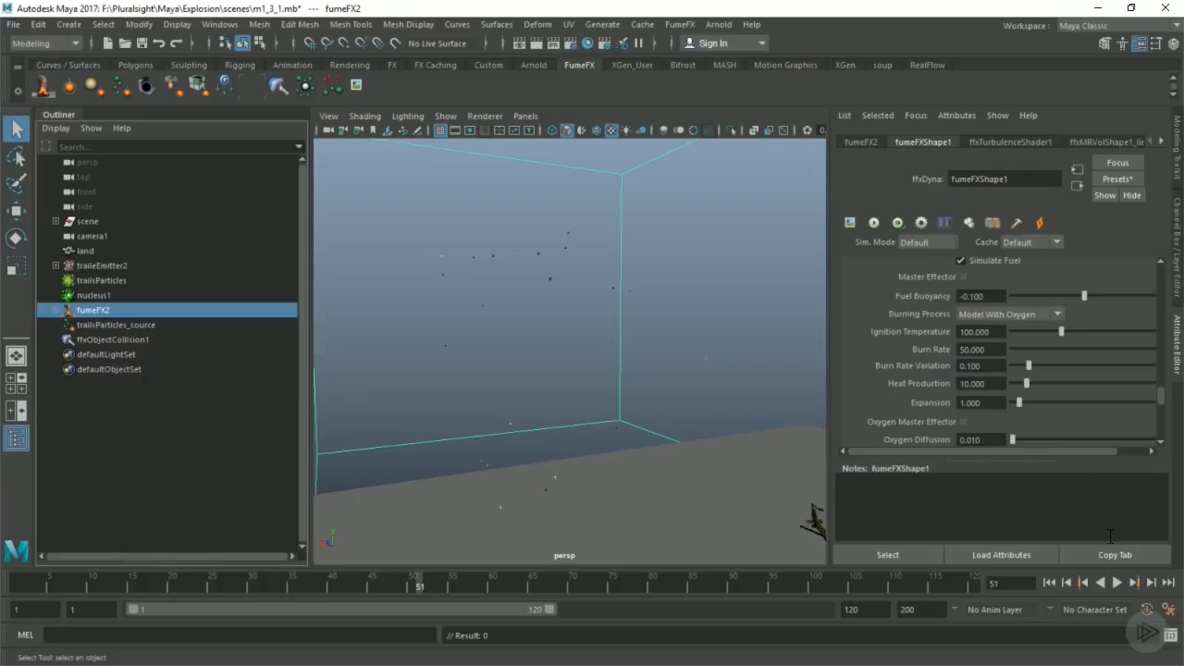
{"action": "left_click", "coordinate": [1048, 582]}
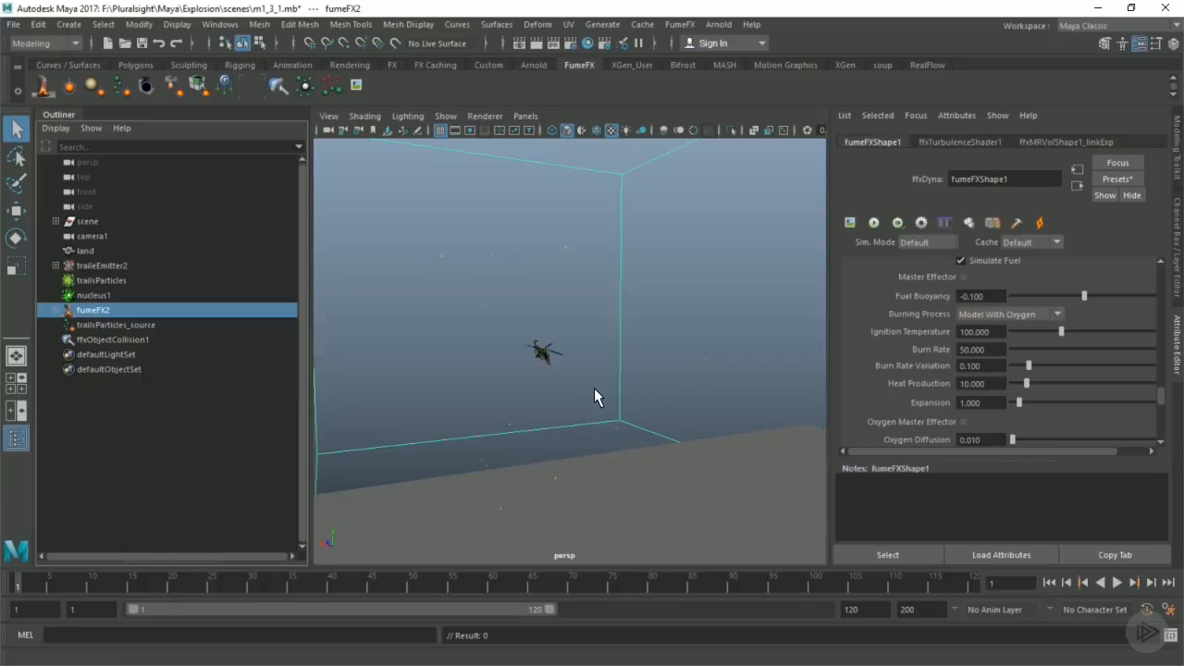
{"action": "left_click_drag", "start_coordinate": [613, 364], "coordinate": [635, 362], "text": "alt"}
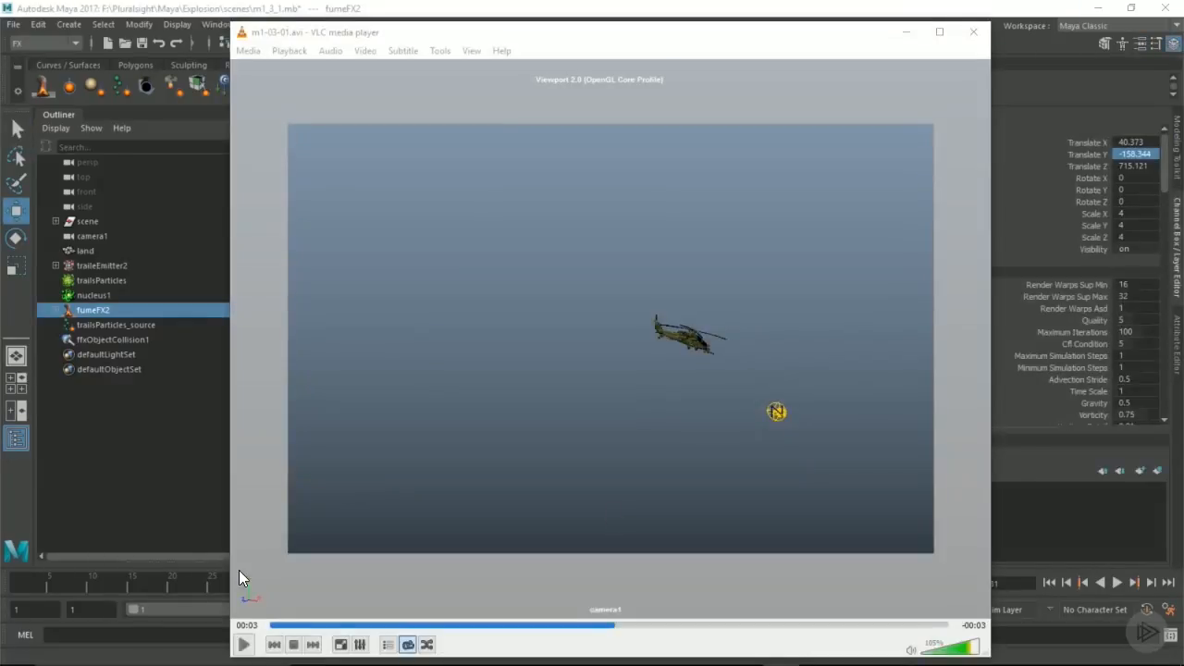
Step: Switch to VLC media player, watch the m1-03-01.avi preview several times from the start, and return to Maya
{"action": "left_click", "coordinate": [244, 645]}
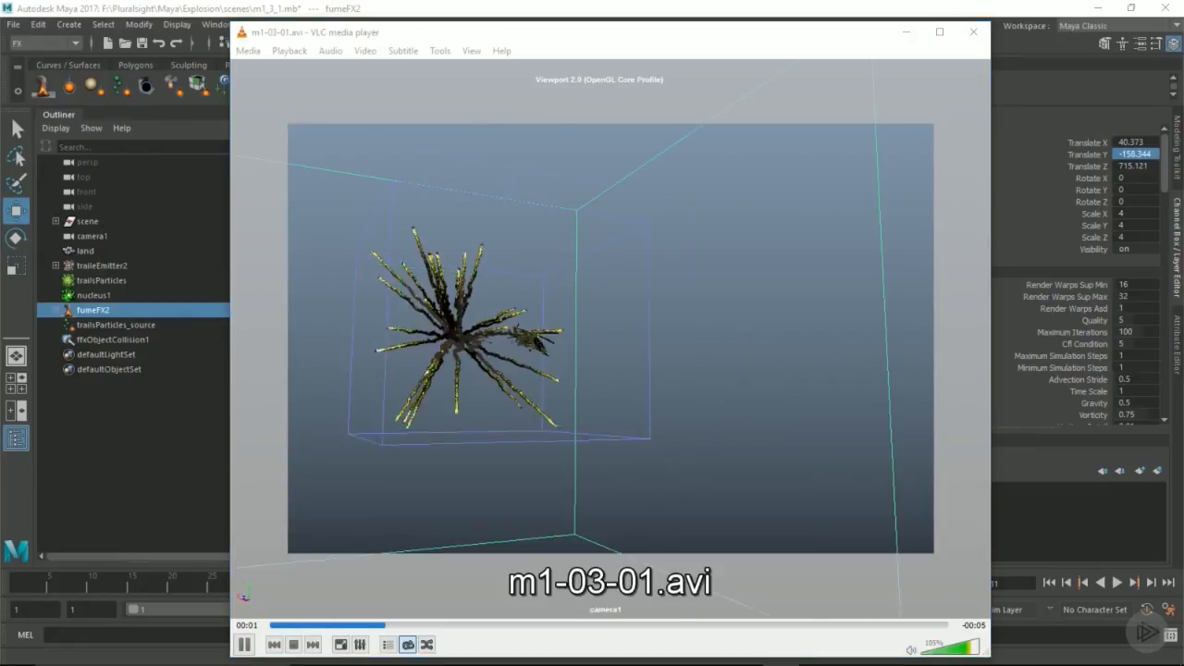
{"action": "left_click", "coordinate": [271, 627]}
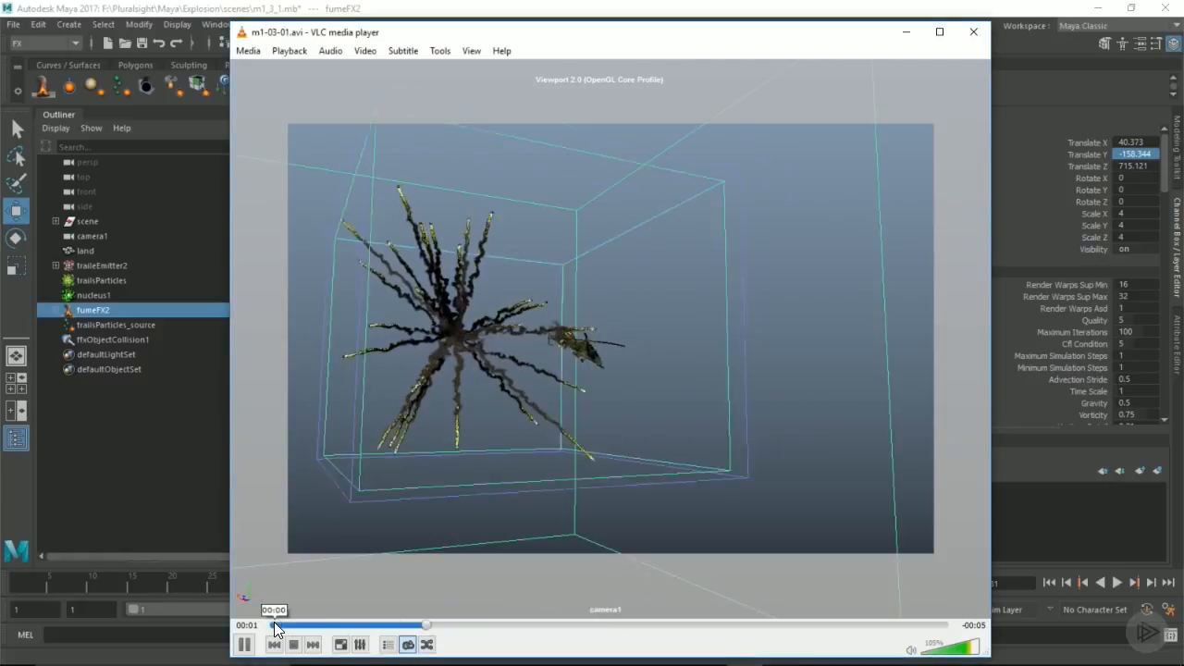
{"action": "left_click", "coordinate": [274, 625]}
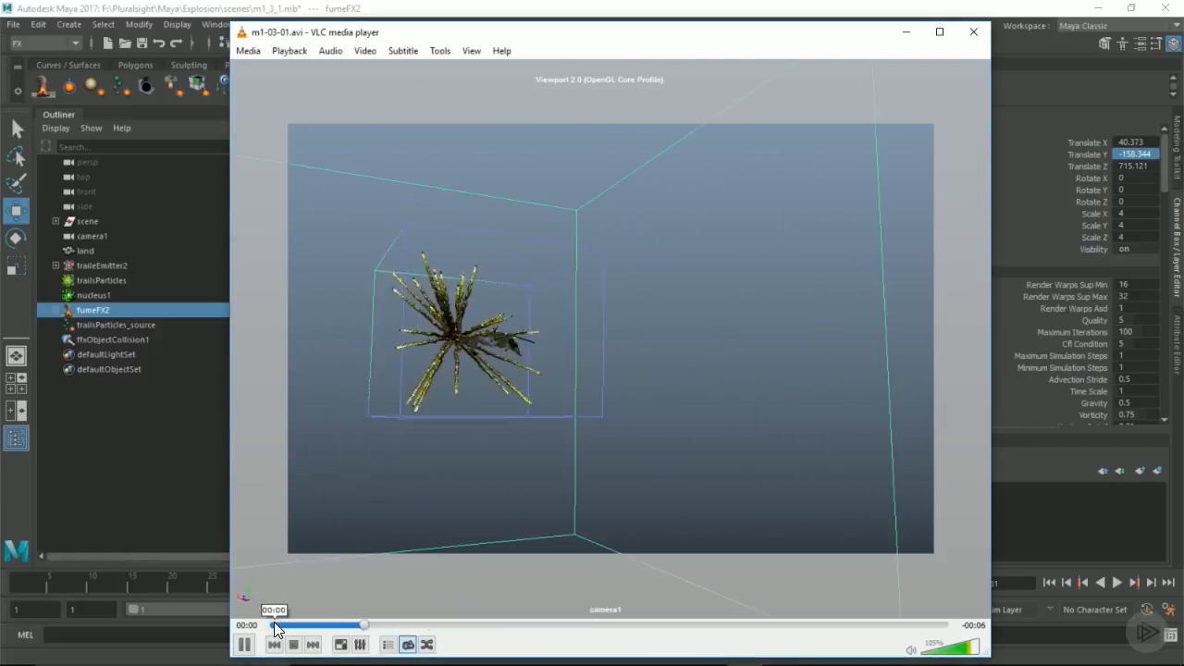
{"action": "left_click", "coordinate": [275, 625]}
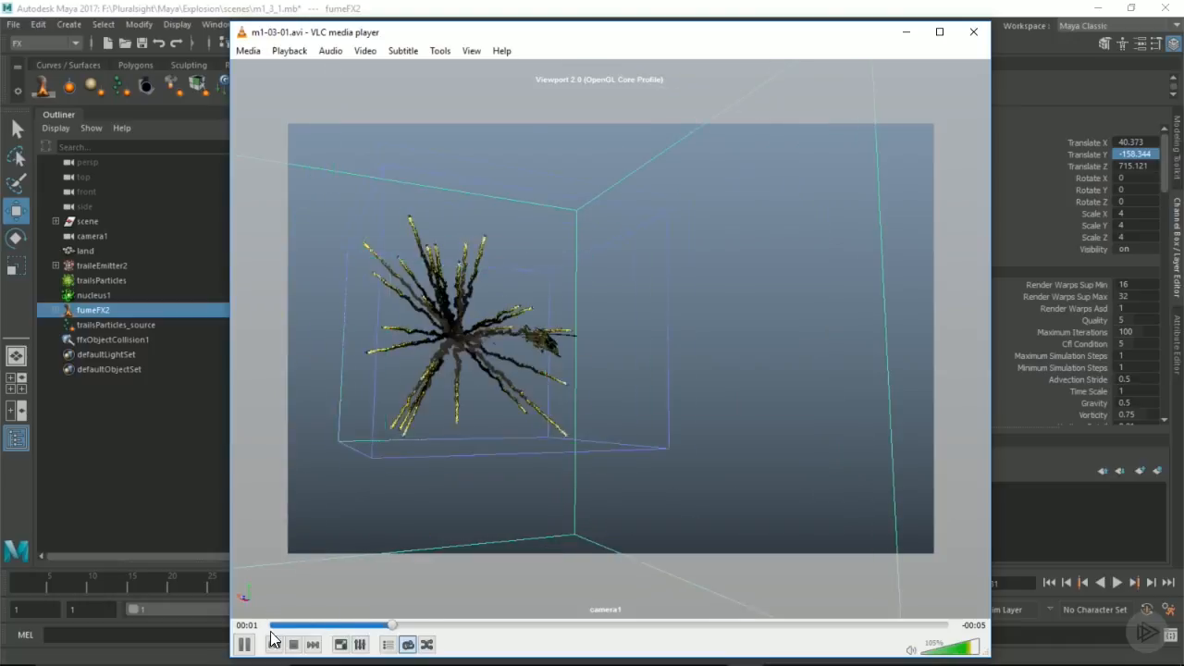
{"action": "left_click", "coordinate": [243, 643]}
{"action": "left_click", "coordinate": [919, 11]}
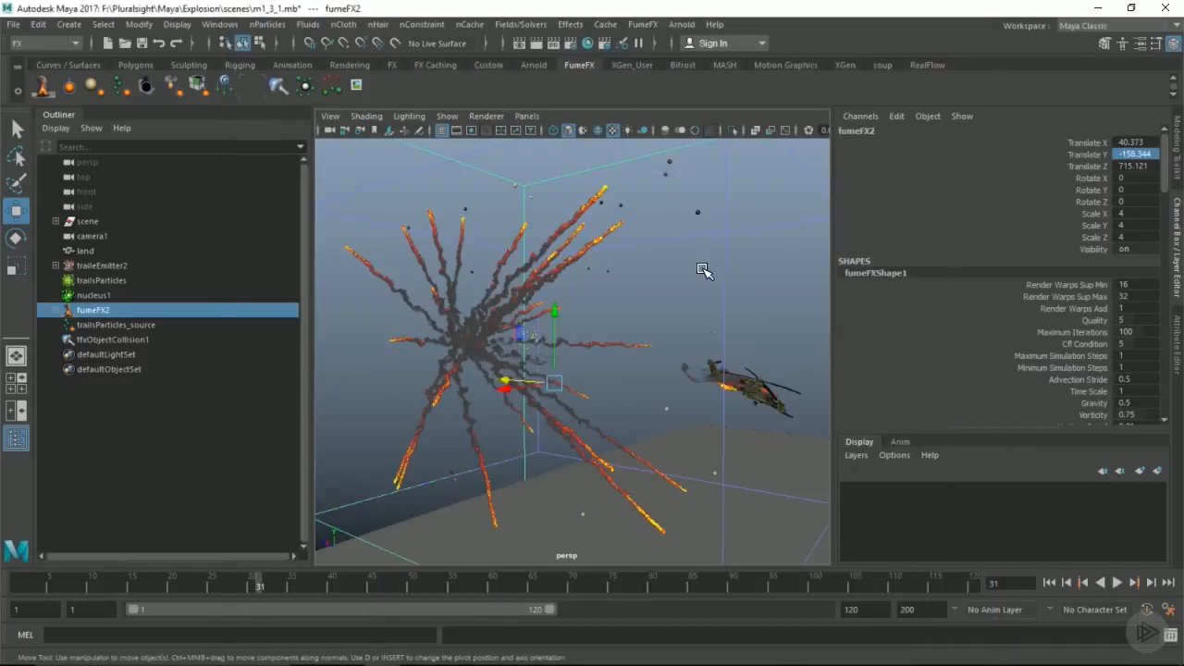
Step: Examine the finished trails at frame 31 from several angles, including the smoke and fire around the helicopter
{"action": "left_click_drag", "start_coordinate": [631, 394], "coordinate": [546, 376], "text": "alt"}
{"action": "middle_click_drag", "start_coordinate": [806, 403], "coordinate": [708, 382], "text": "alt"}
{"action": "left_click_drag", "start_coordinate": [707, 382], "coordinate": [719, 391], "text": "alt"}
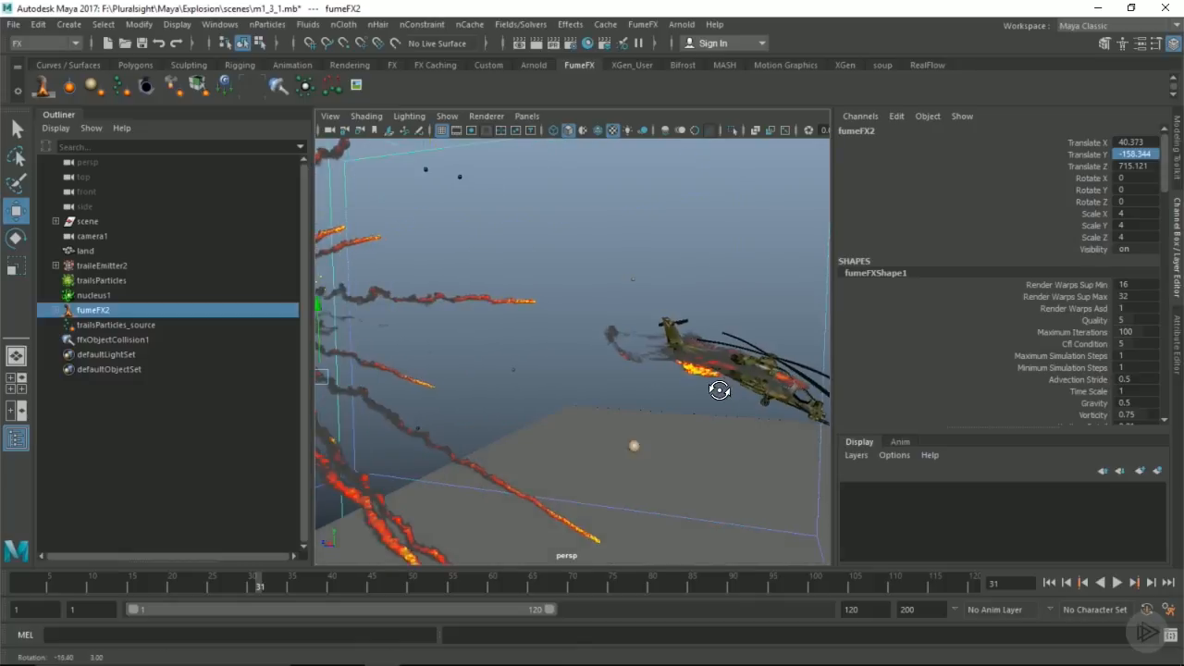
{"action": "scroll", "coordinate": [632, 378], "scroll_direction": "down", "scroll_amount": 4}
{"action": "left_click_drag", "start_coordinate": [564, 376], "coordinate": [520, 306], "text": "alt"}
{"action": "left_click_drag", "start_coordinate": [511, 352], "coordinate": [468, 351], "text": "alt"}
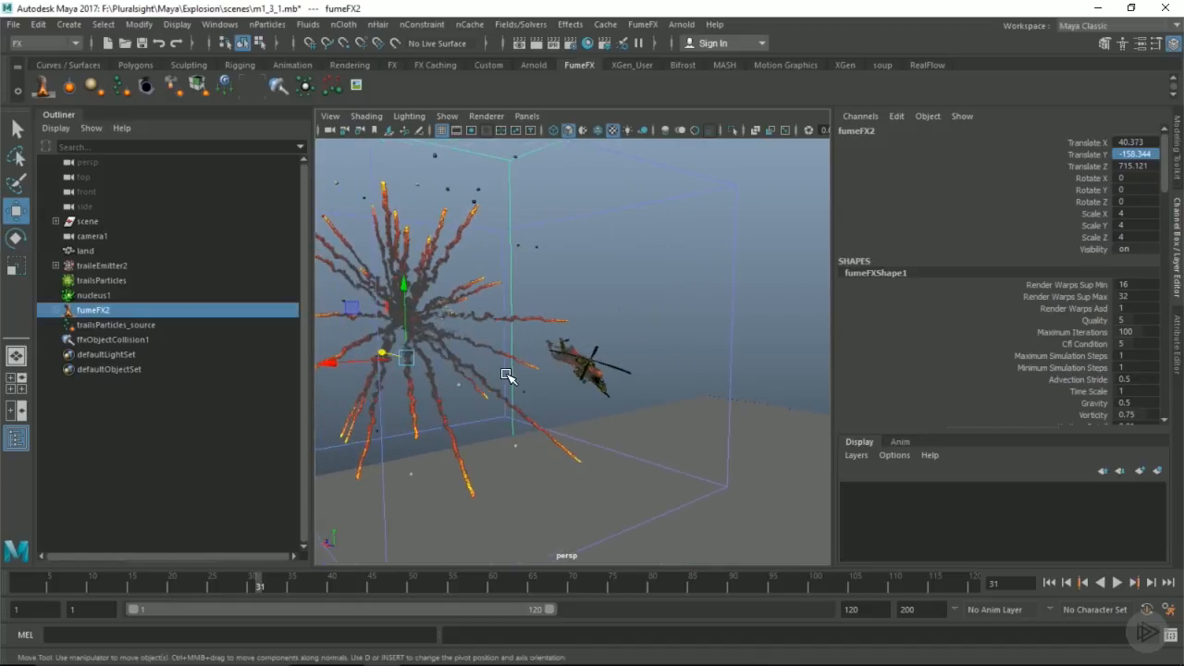
{"action": "scroll", "coordinate": [500, 357], "scroll_direction": "down", "scroll_amount": 3}
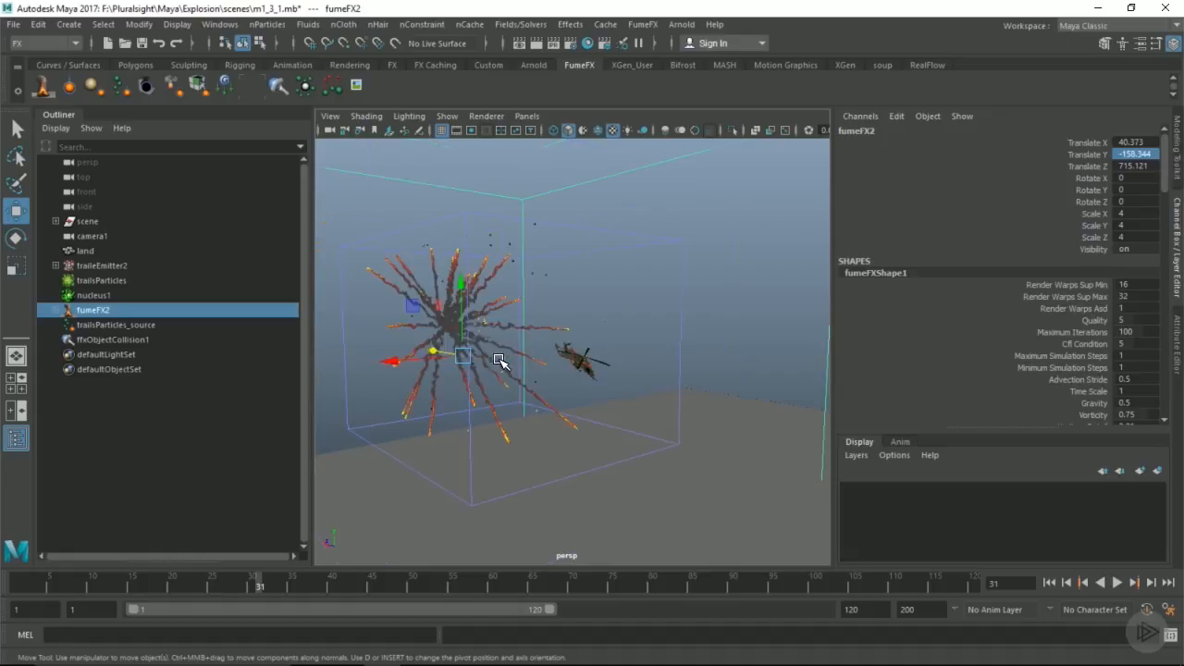